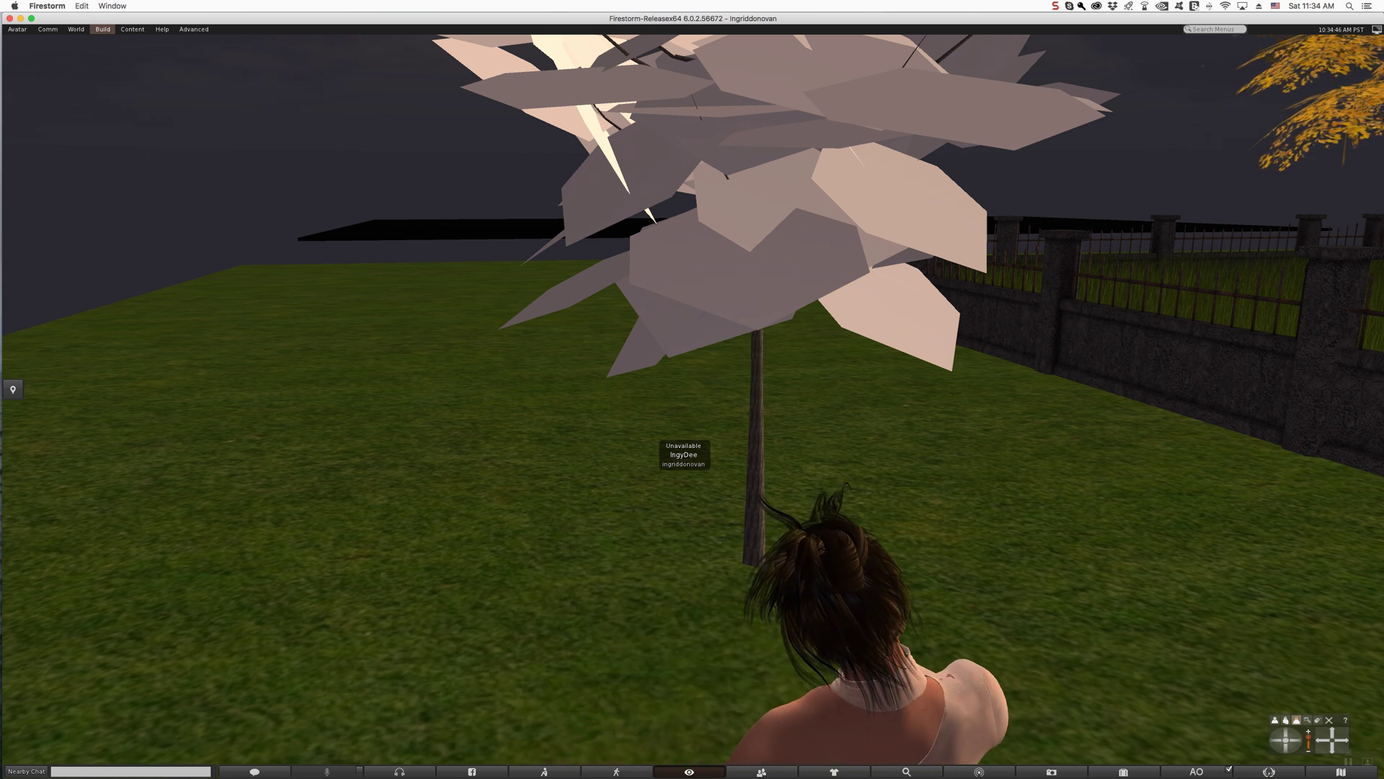
# Step: Set the default creation permissions so the next owner can copy, modify and transfer uploads
pyautogui.click(103, 29)
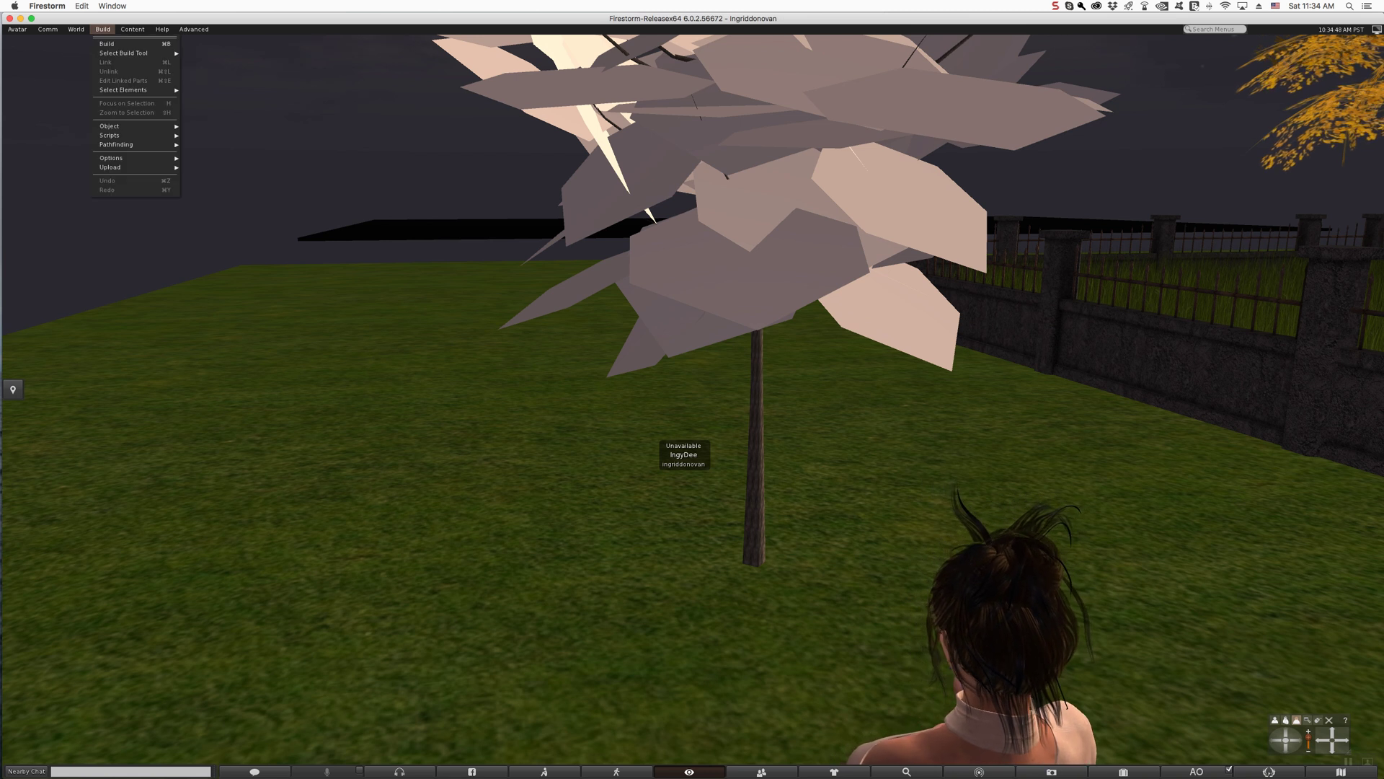
pyautogui.moveTo(111, 158)
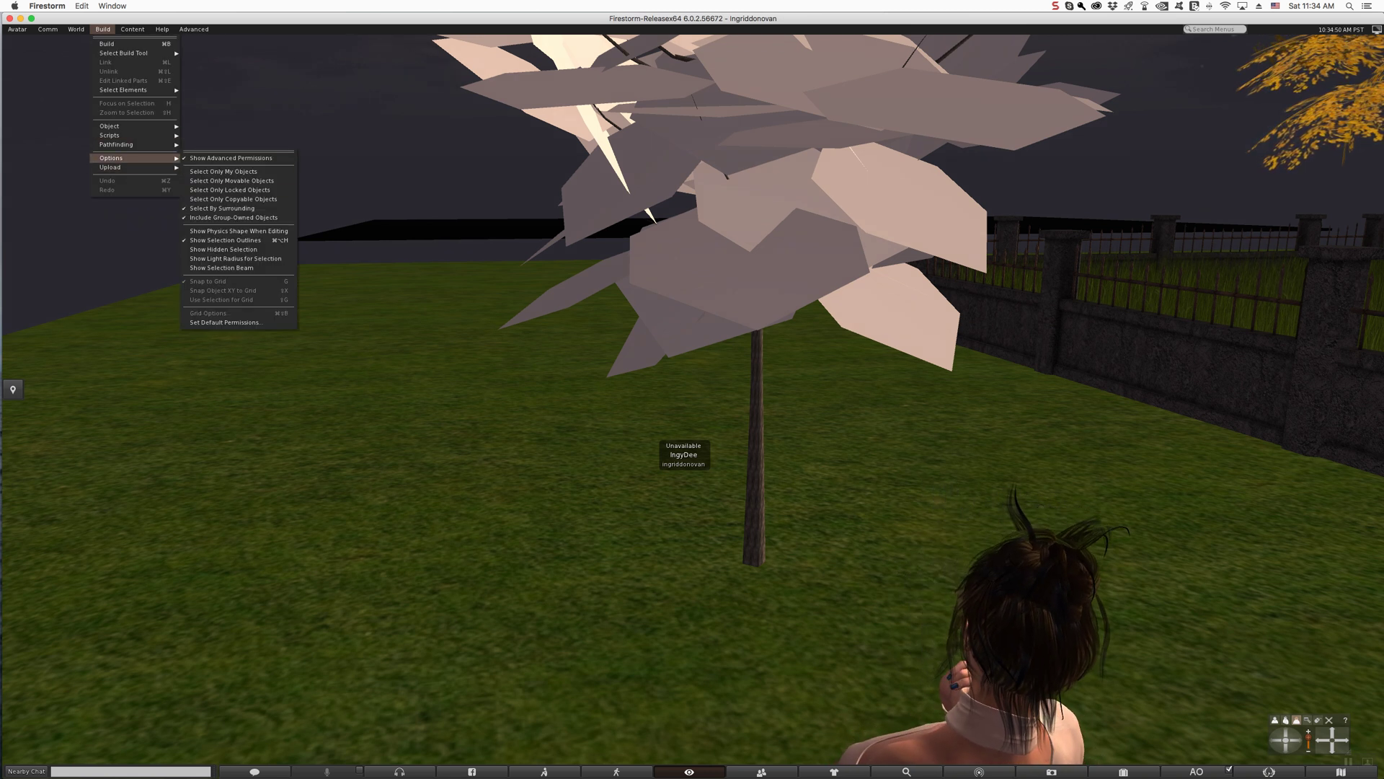
pyautogui.click(225, 323)
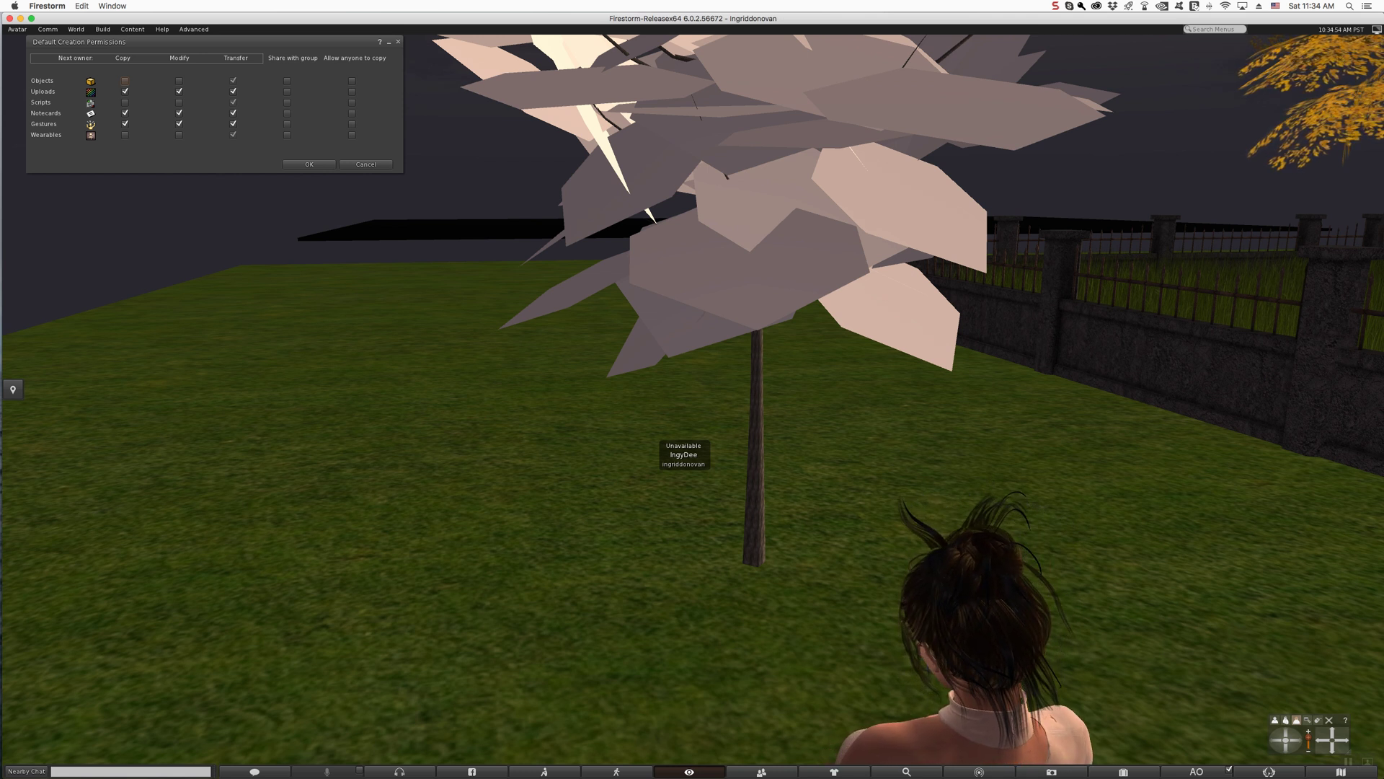
pyautogui.click(124, 92)
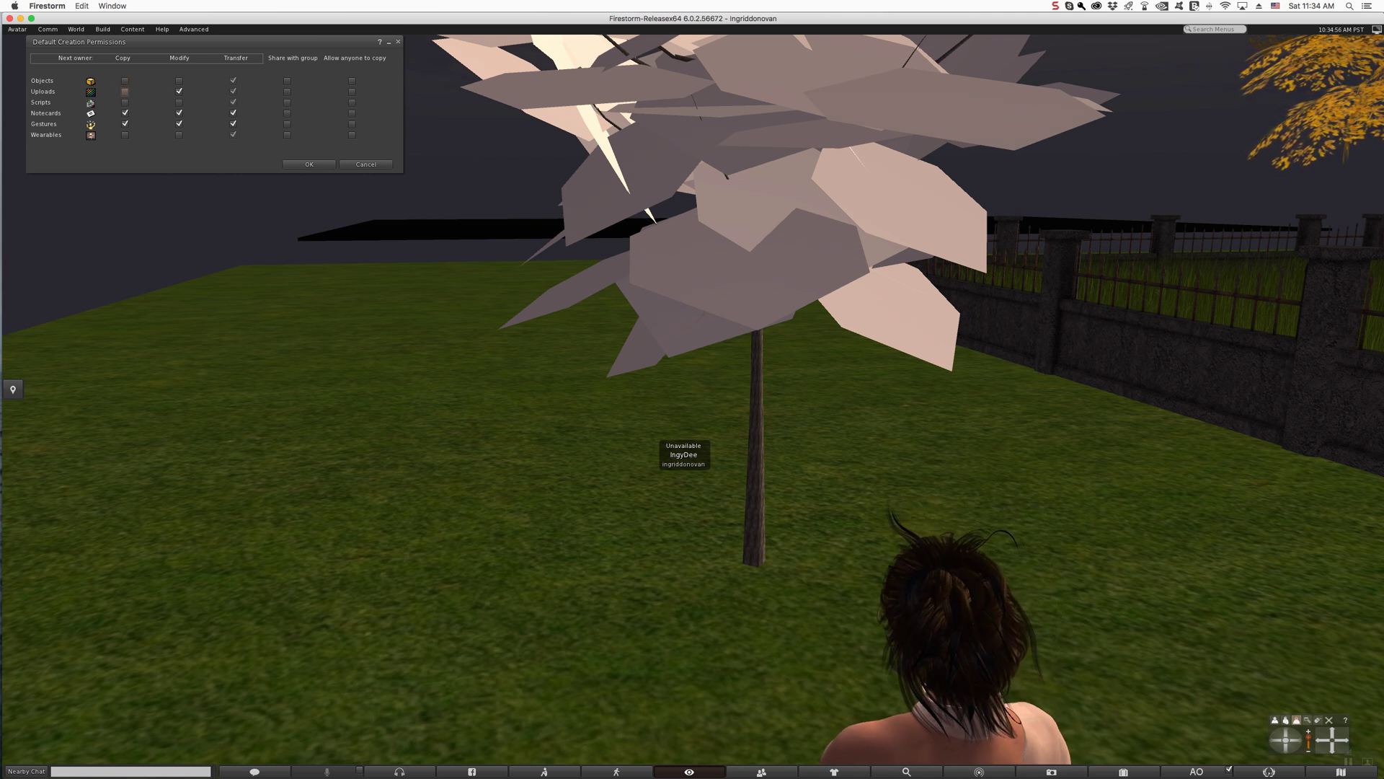
pyautogui.click(179, 92)
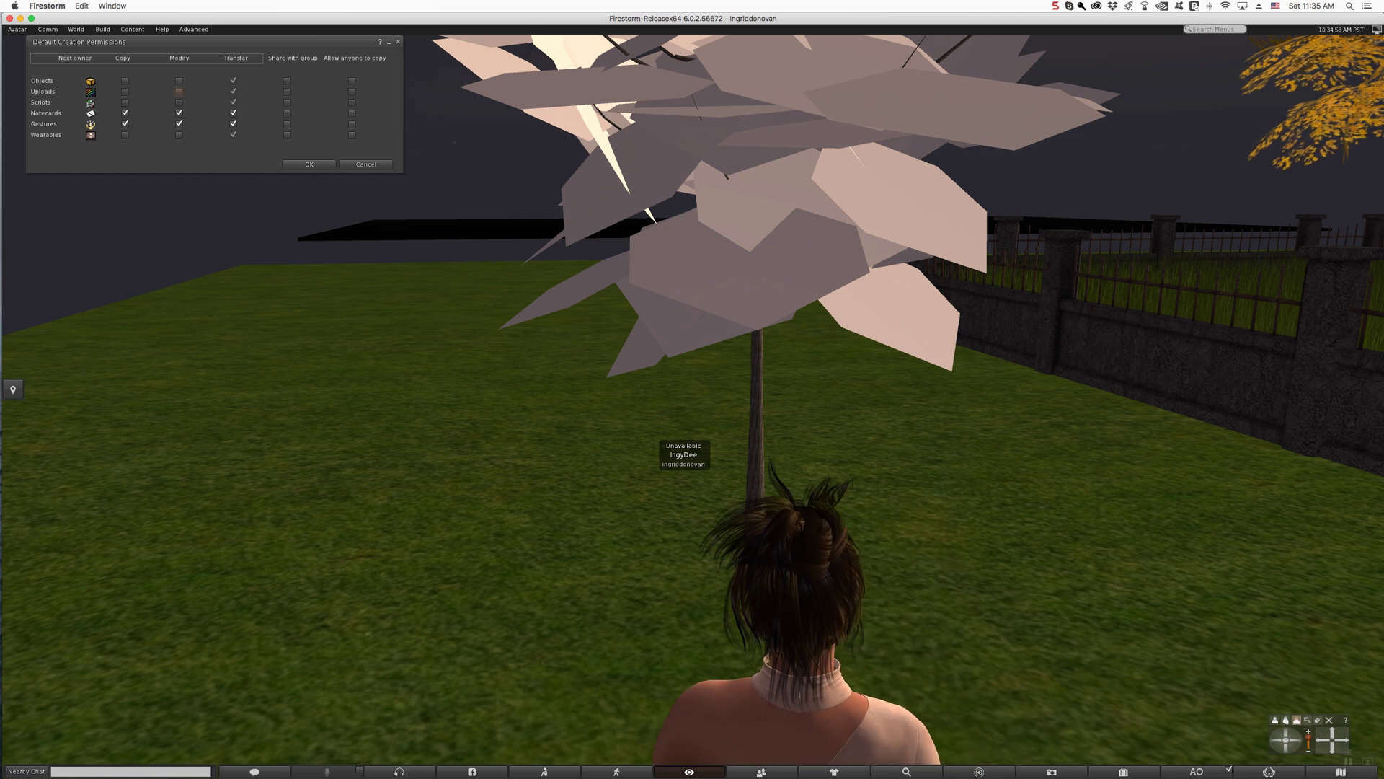
pyautogui.click(179, 91)
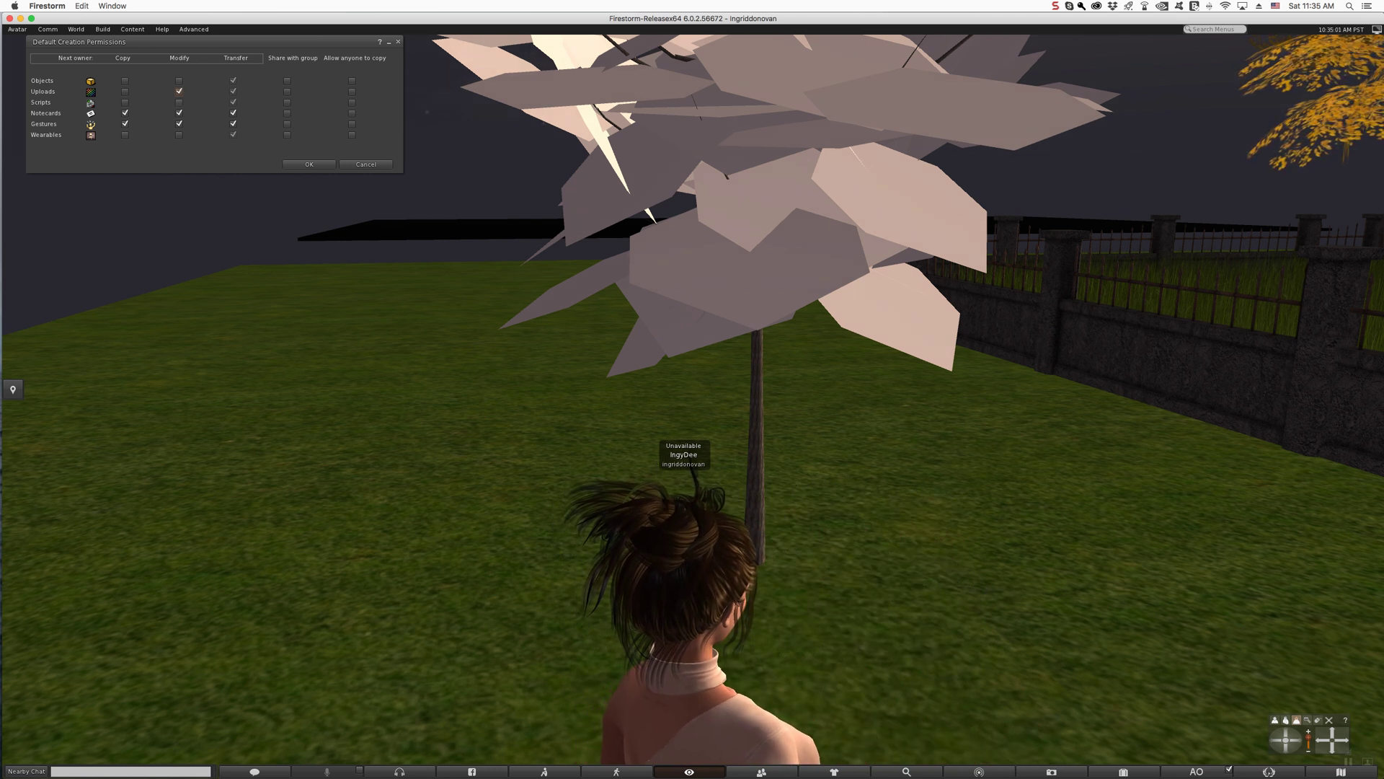
pyautogui.click(125, 91)
pyautogui.click(233, 91)
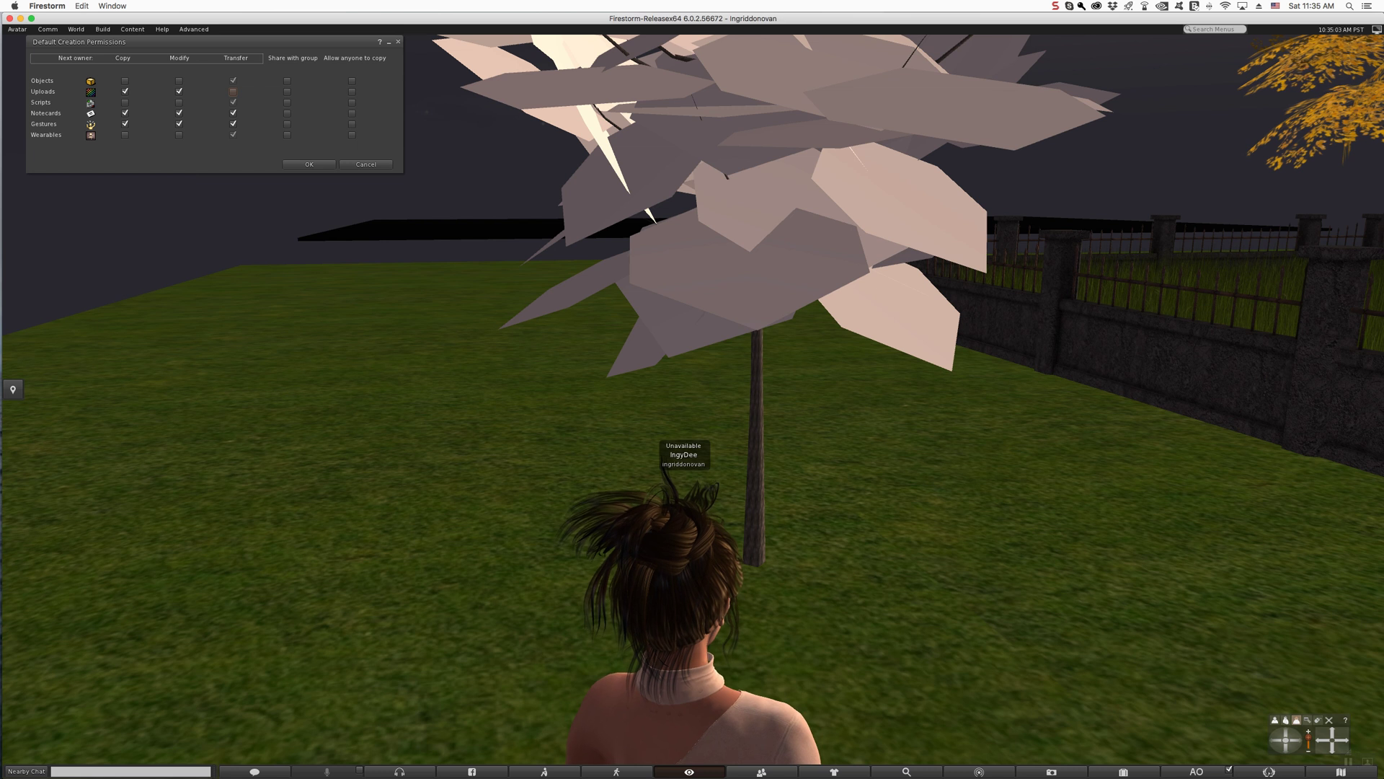
pyautogui.click(233, 92)
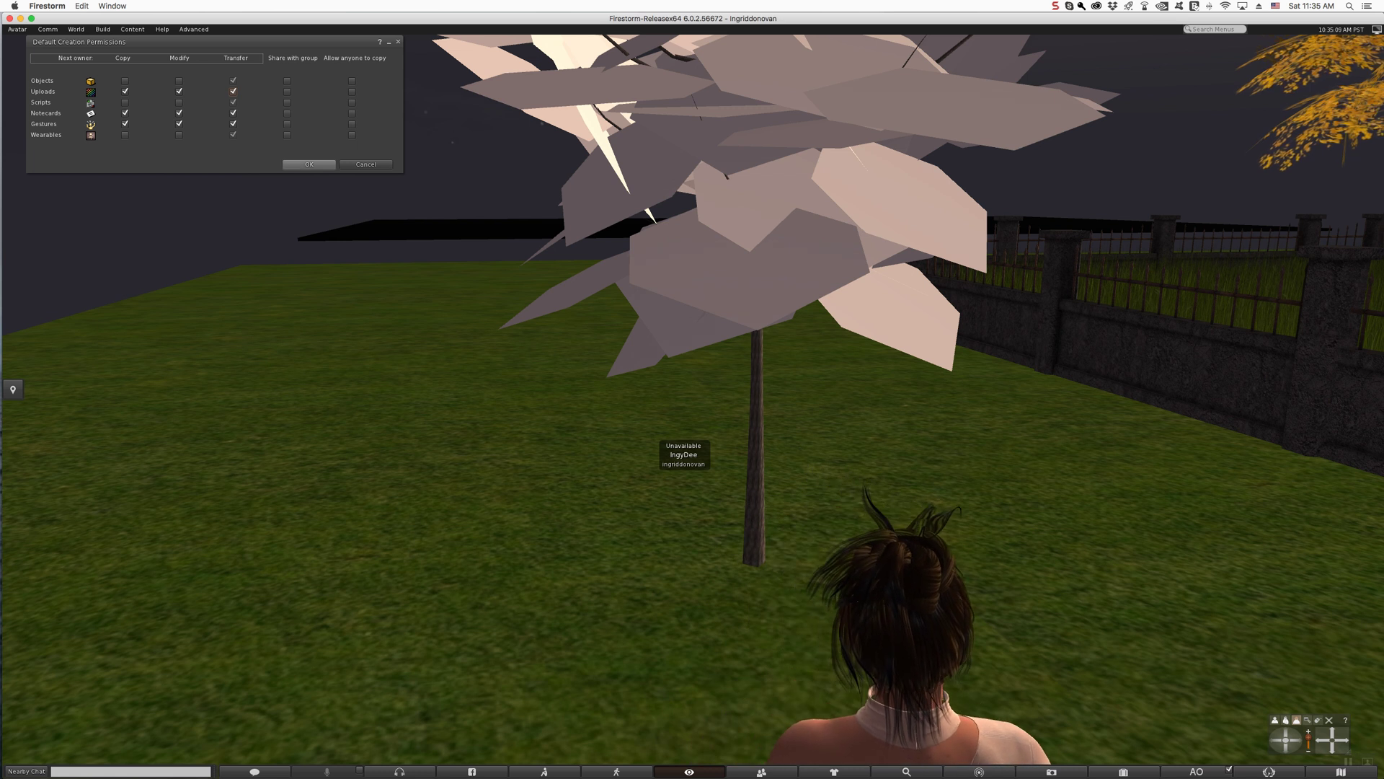
pyautogui.click(309, 165)
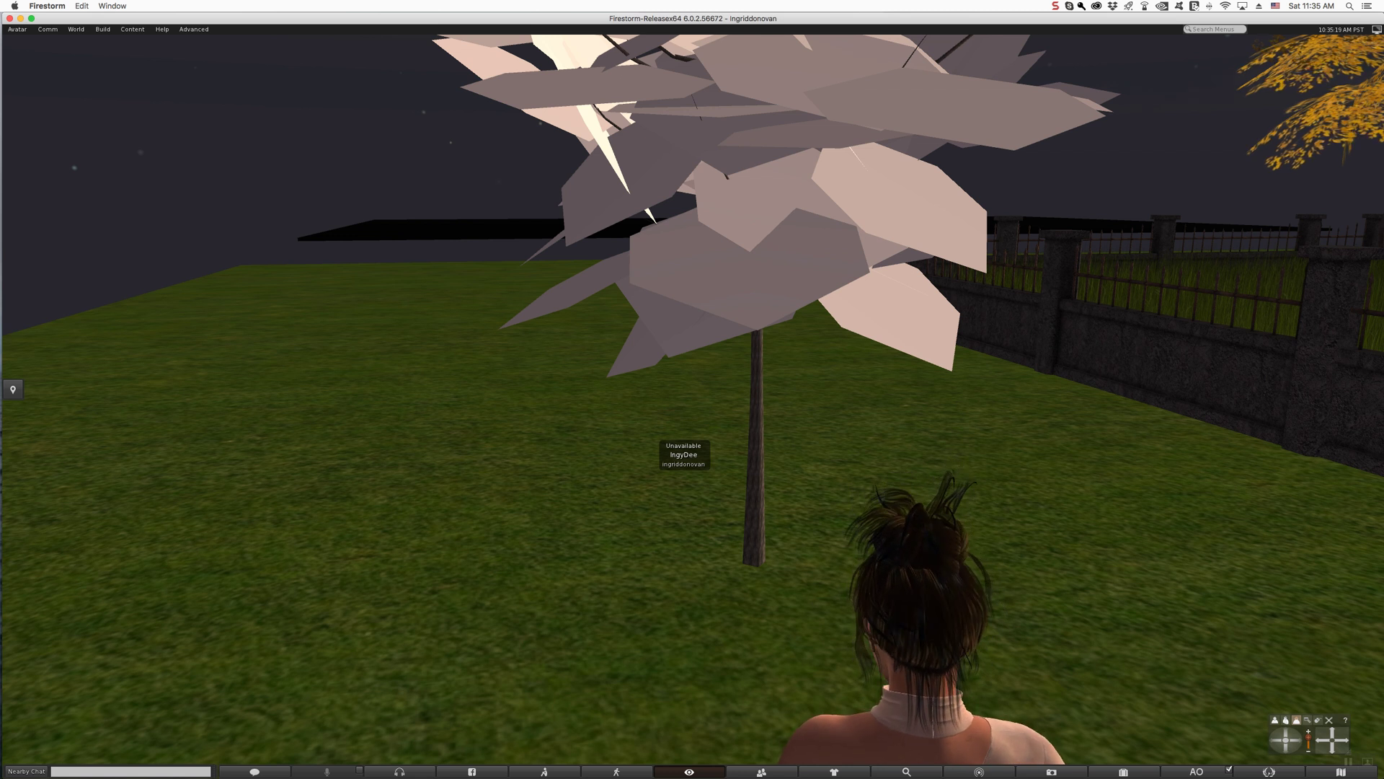
pyautogui.press('Left')
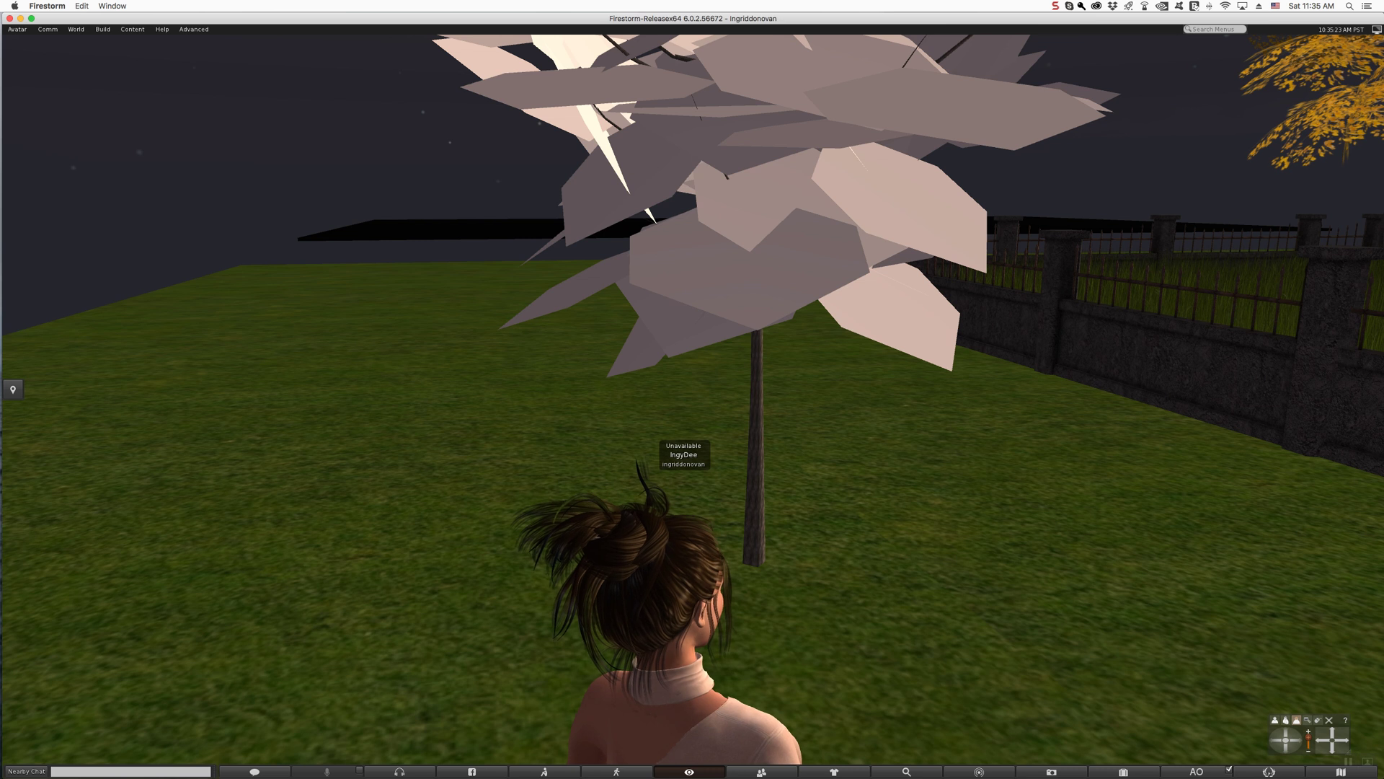
pyautogui.press('Right')
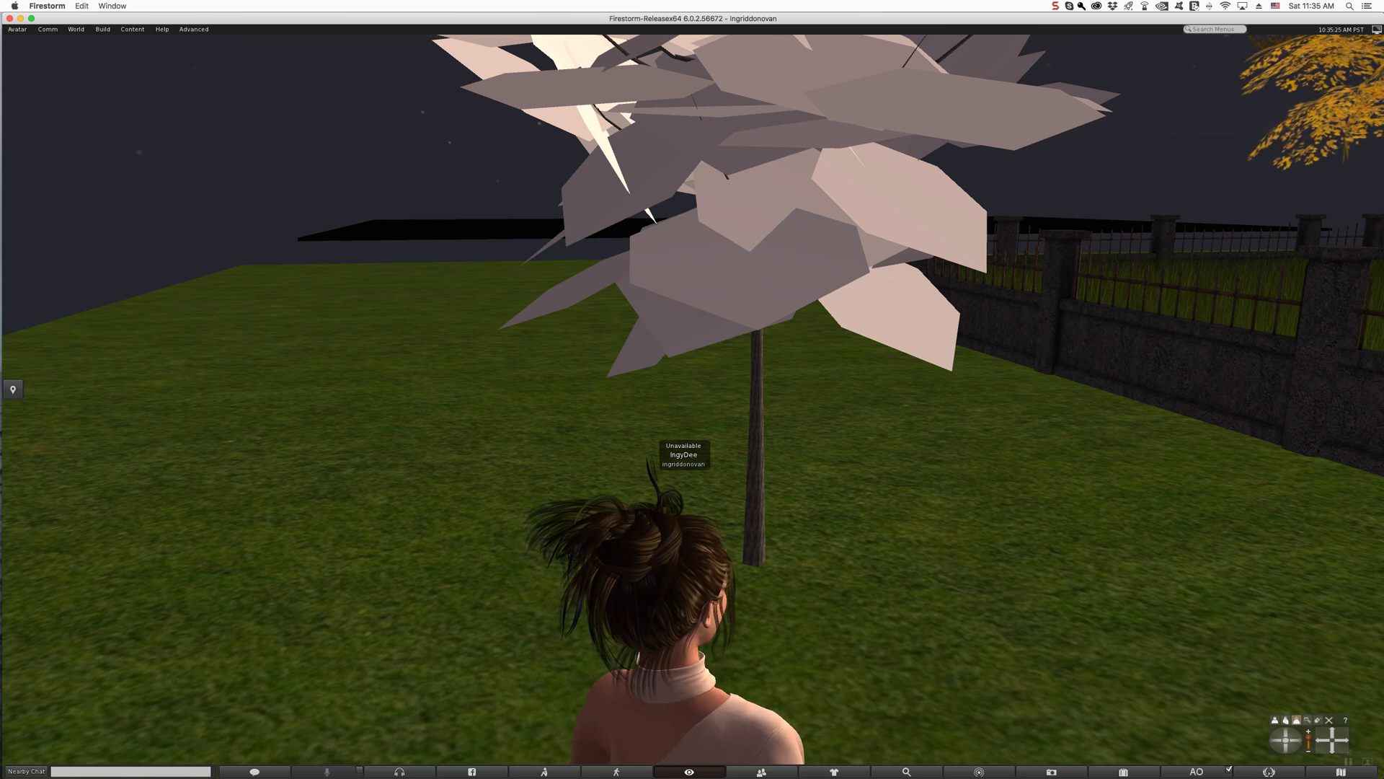
pyautogui.press('Down')
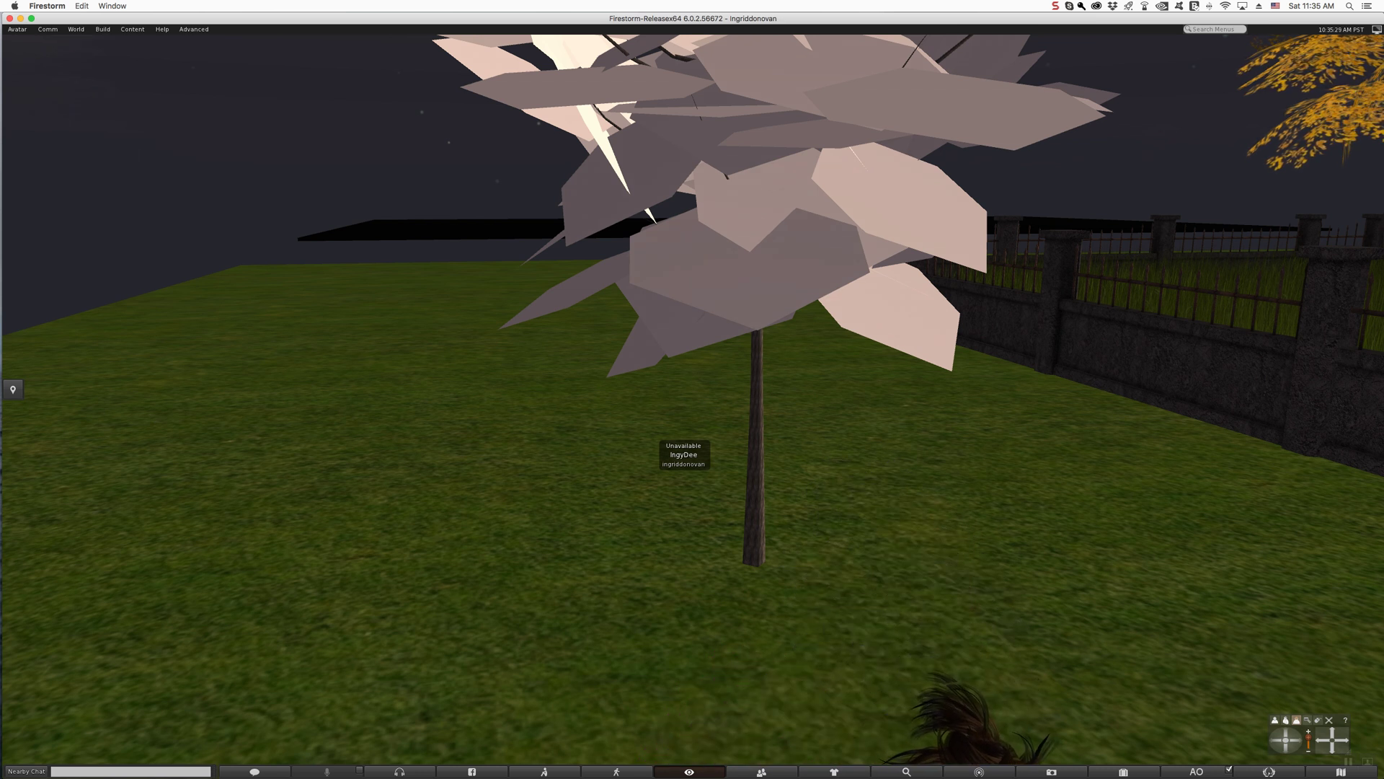
pyautogui.press('Up')
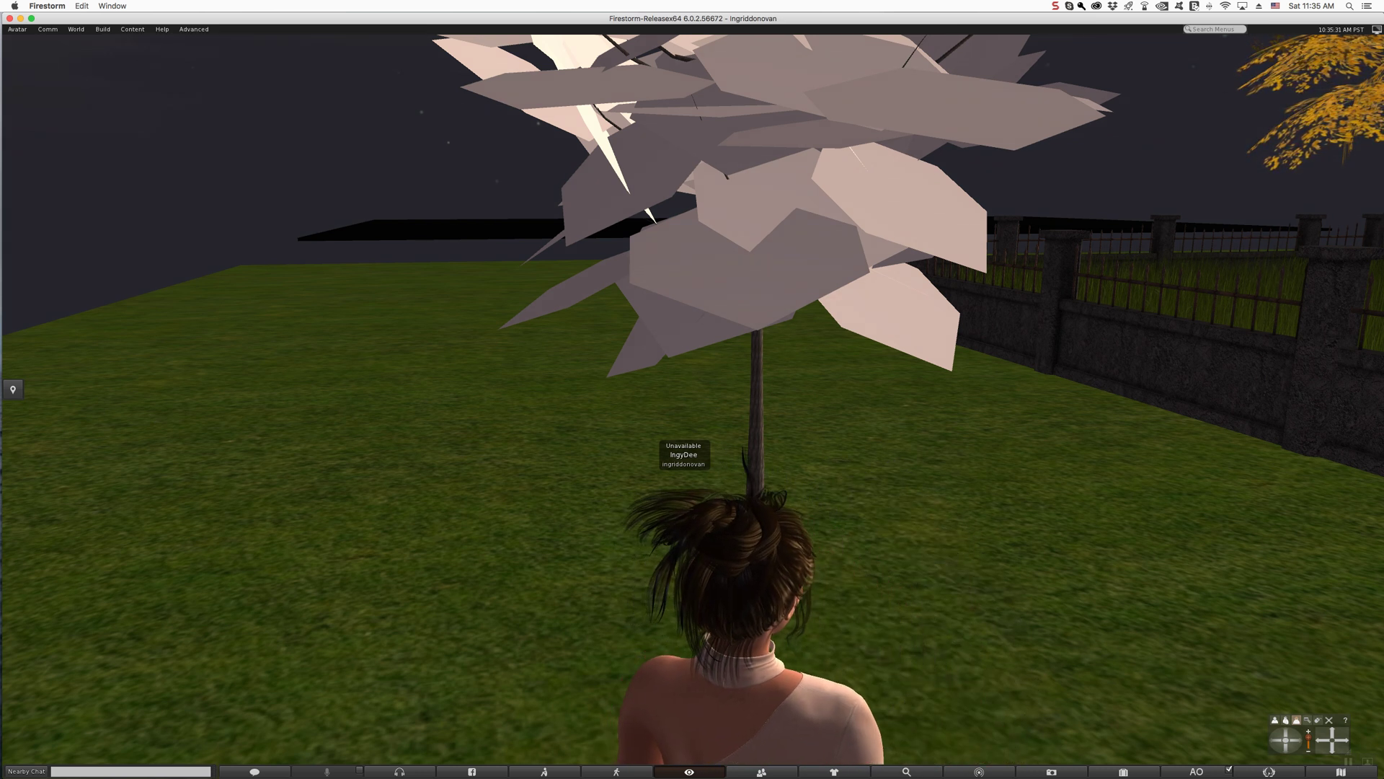
pyautogui.press('Right')
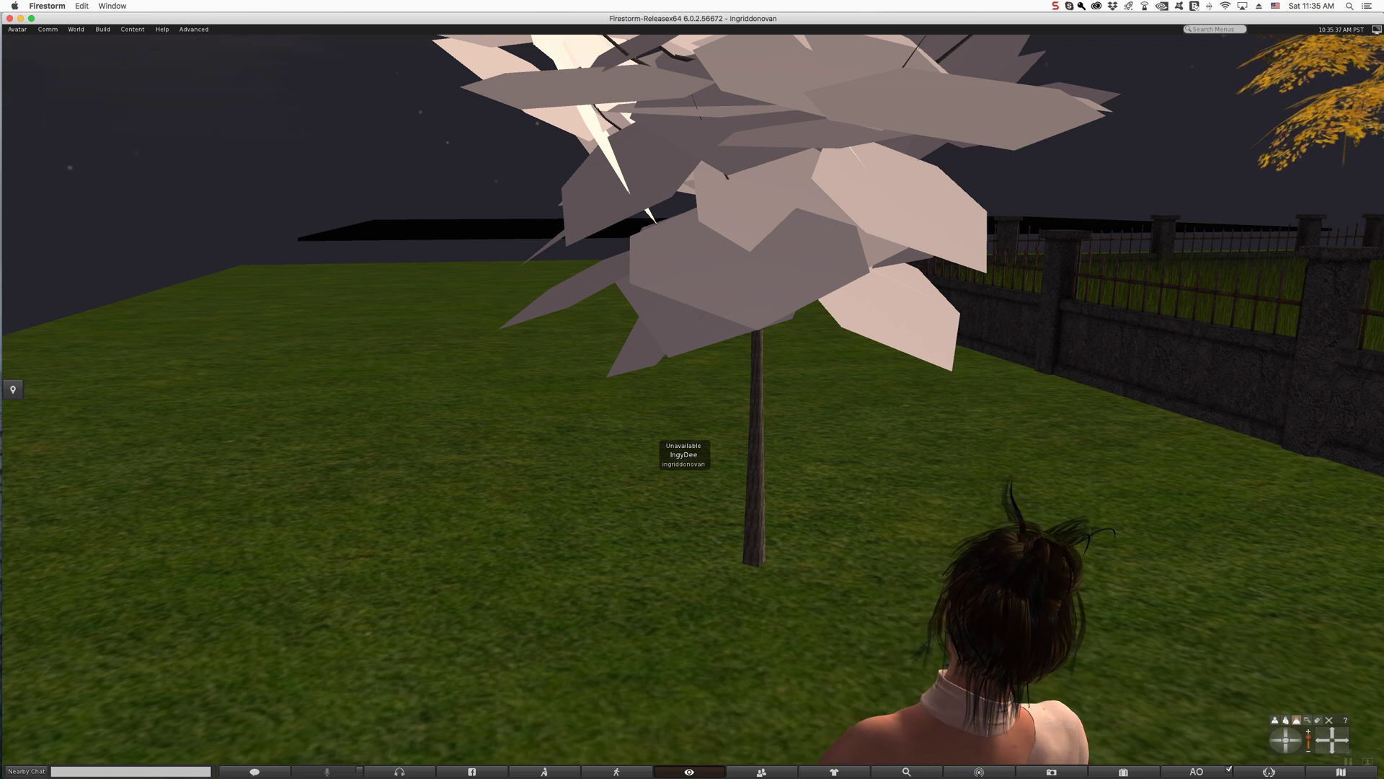
# Step: Open the tree for editing and select only its leaf faces
pyautogui.rightClick(716, 254)
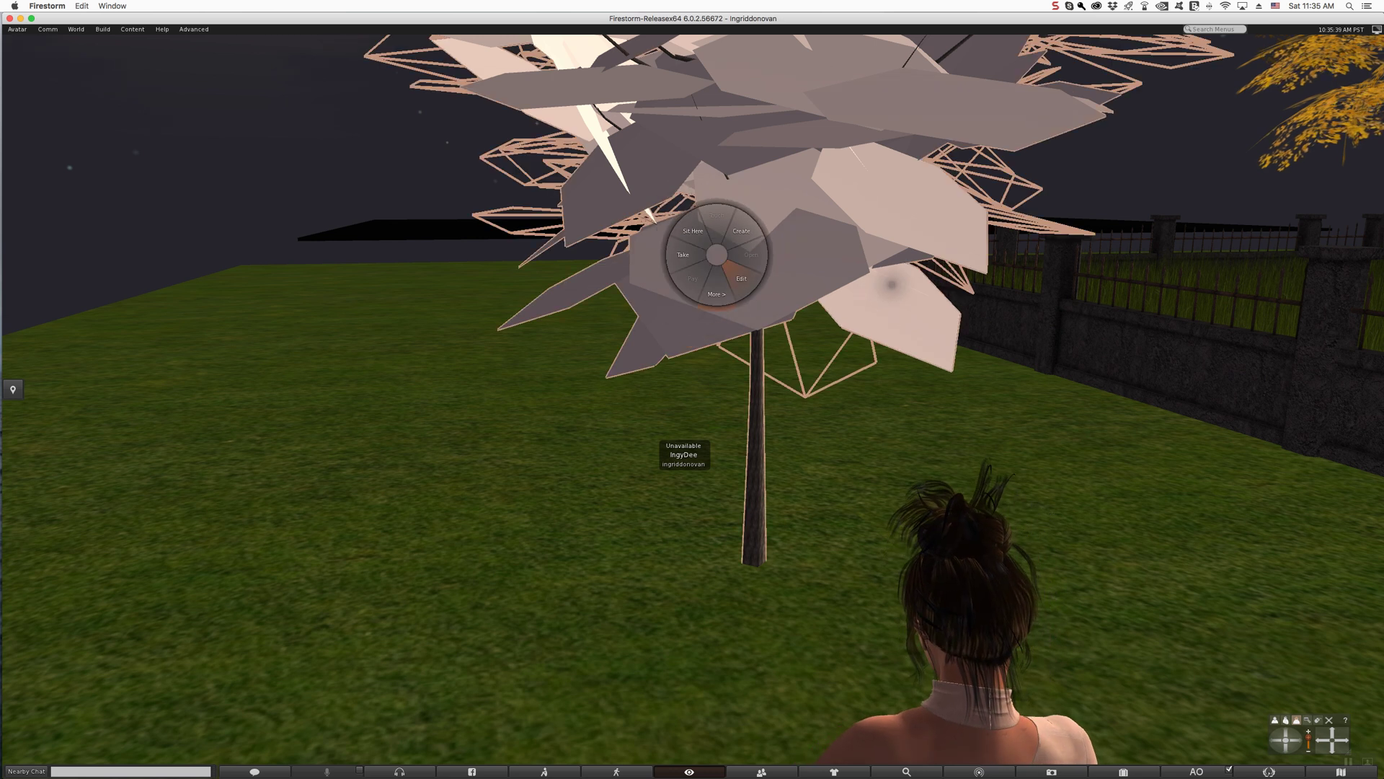
pyautogui.click(741, 278)
pyautogui.click(955, 282)
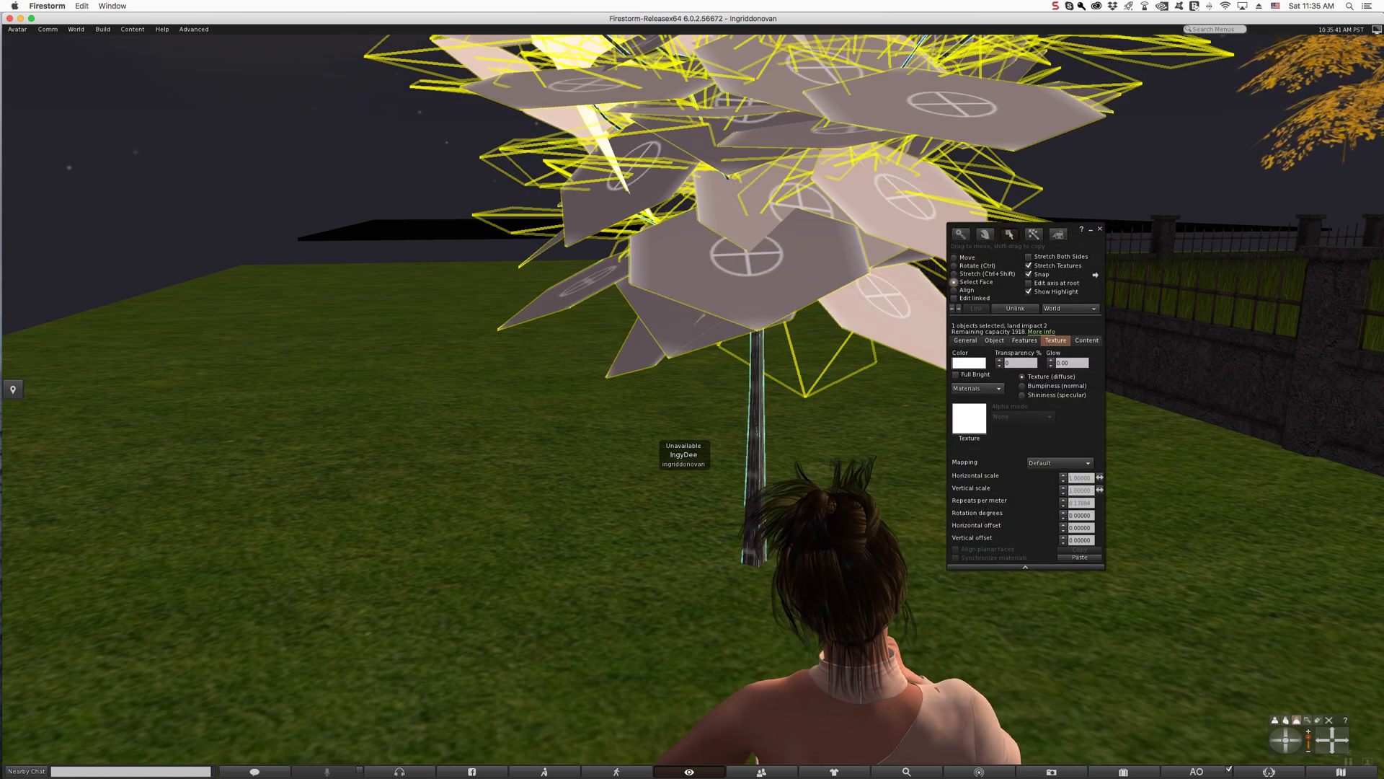
pyautogui.click(764, 276)
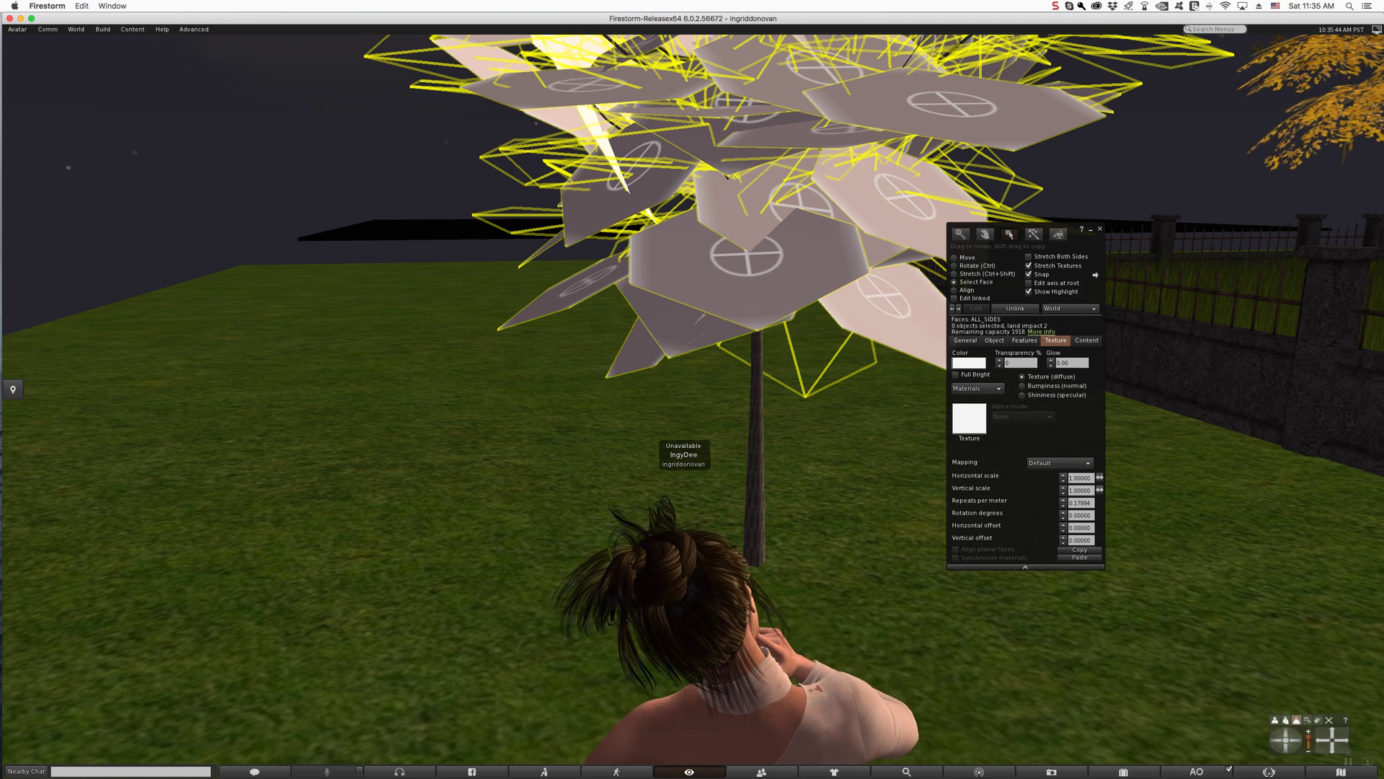
# Step: Remove all existing entries from the local texture list for the leaf faces' diffuse texture
pyautogui.click(969, 419)
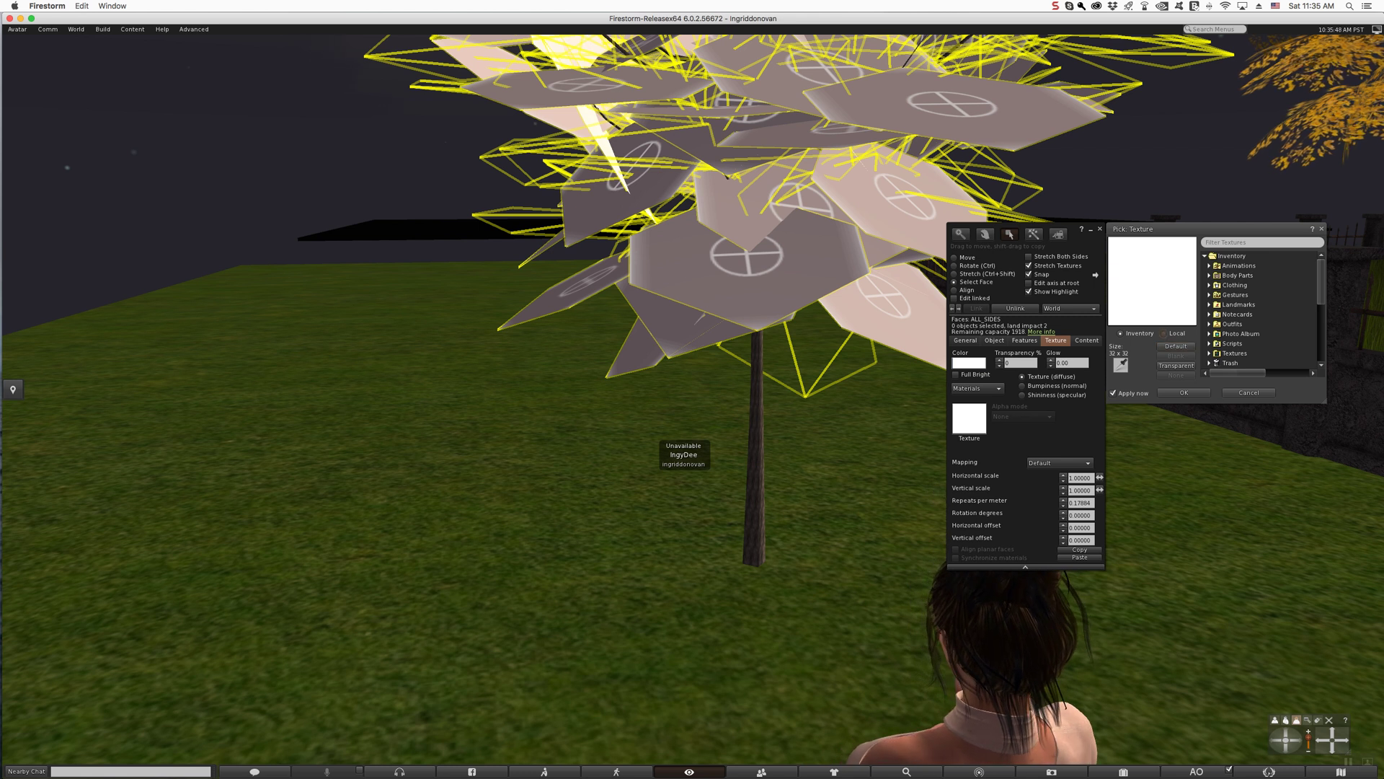
pyautogui.click(1165, 333)
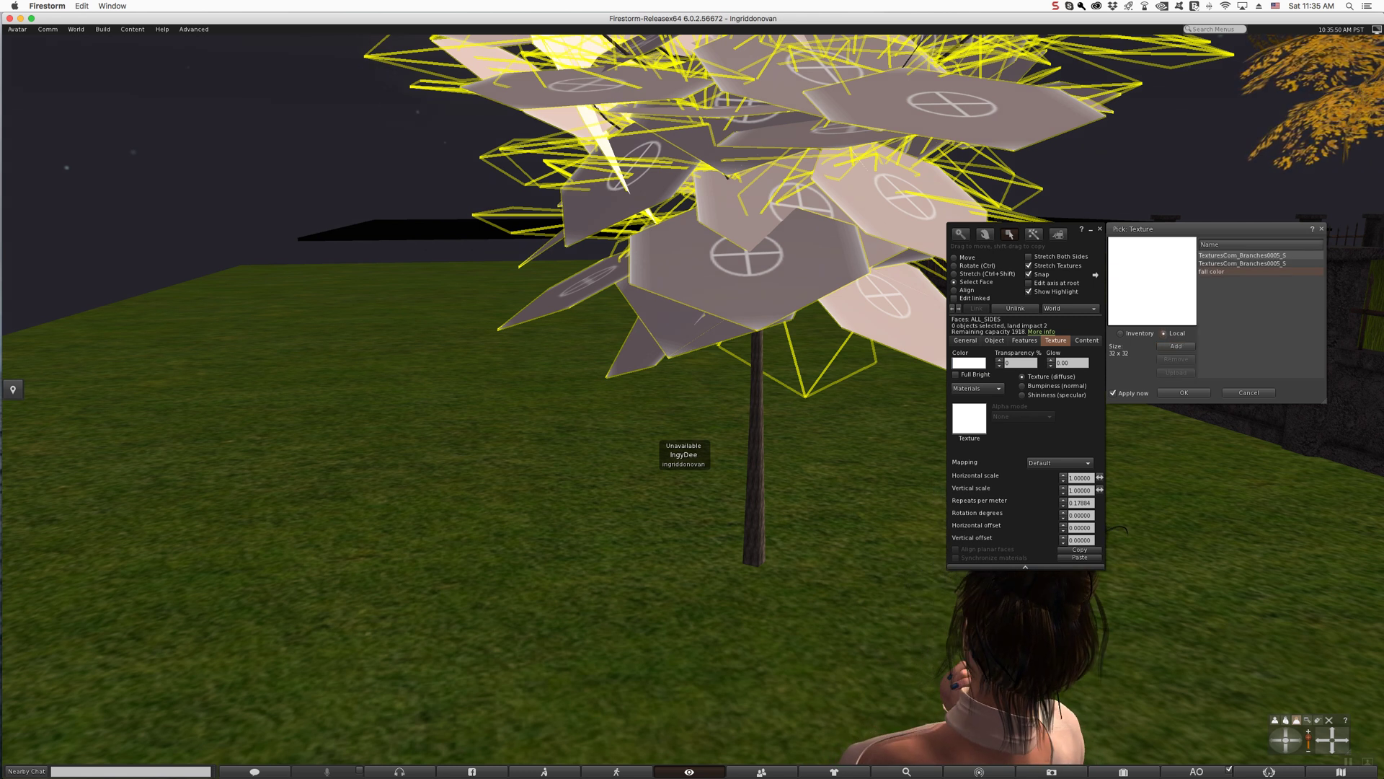
pyautogui.click(1214, 272)
pyautogui.keyDown('shift'); pyautogui.click(1242, 256); pyautogui.keyUp('shift')
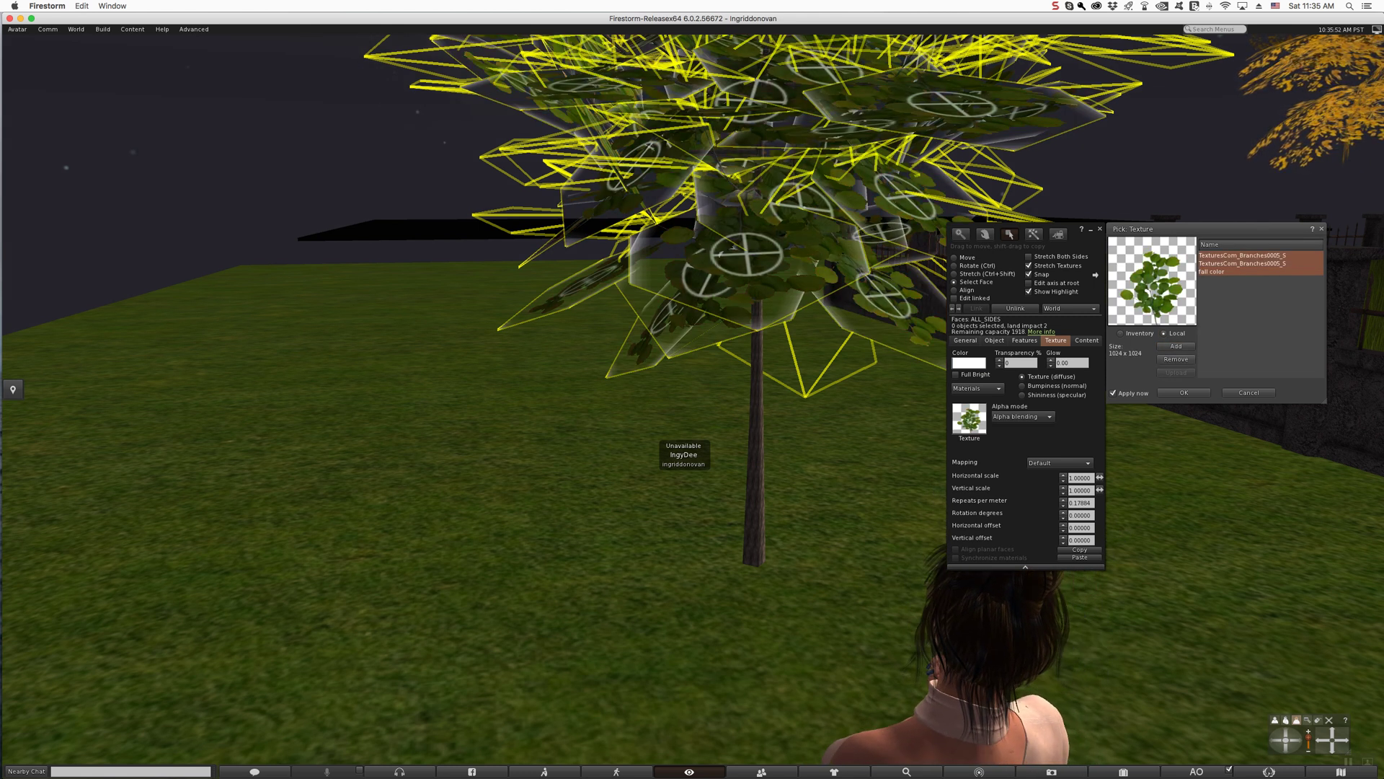
pyautogui.click(1176, 360)
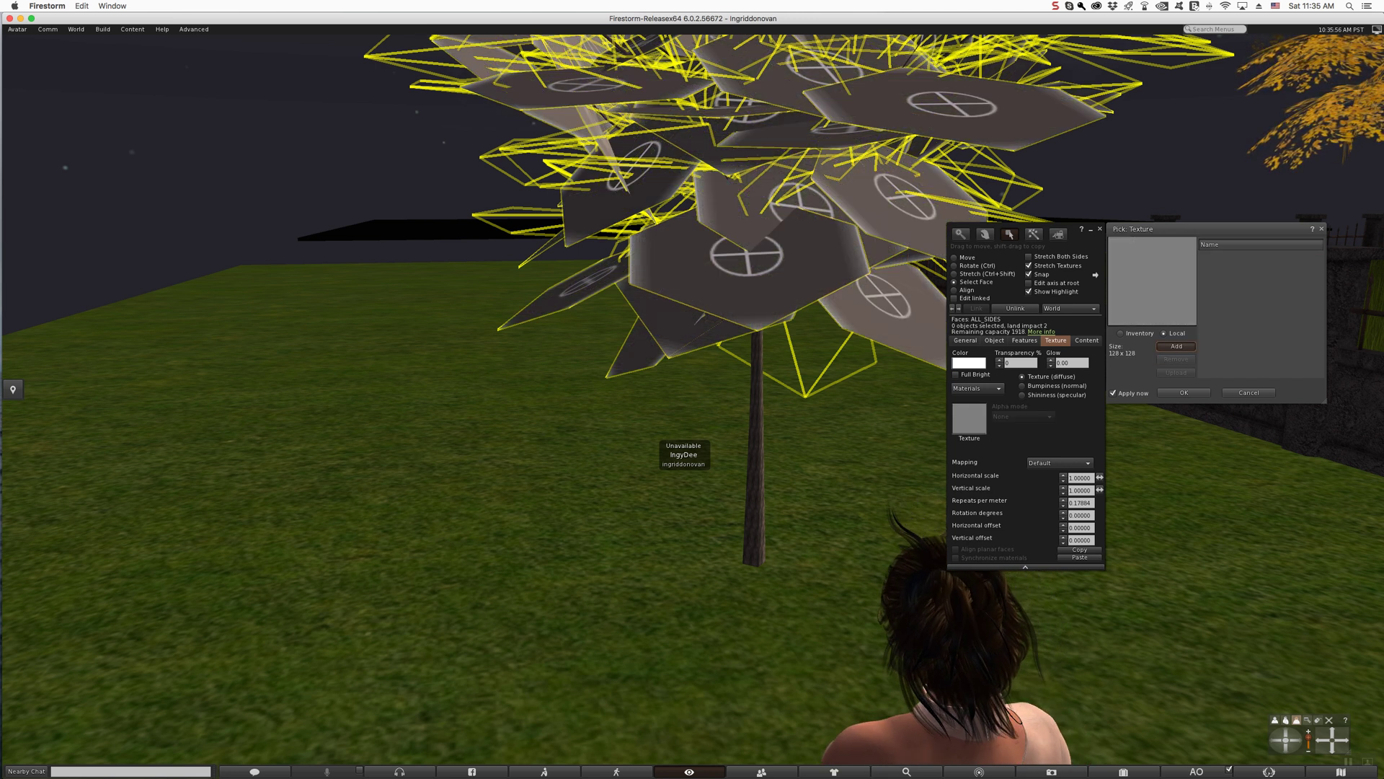
# Step: Add TexturesCom_Branches0005_S.png as a local texture on the leaf faces and finish editing the tree
pyautogui.click(1176, 346)
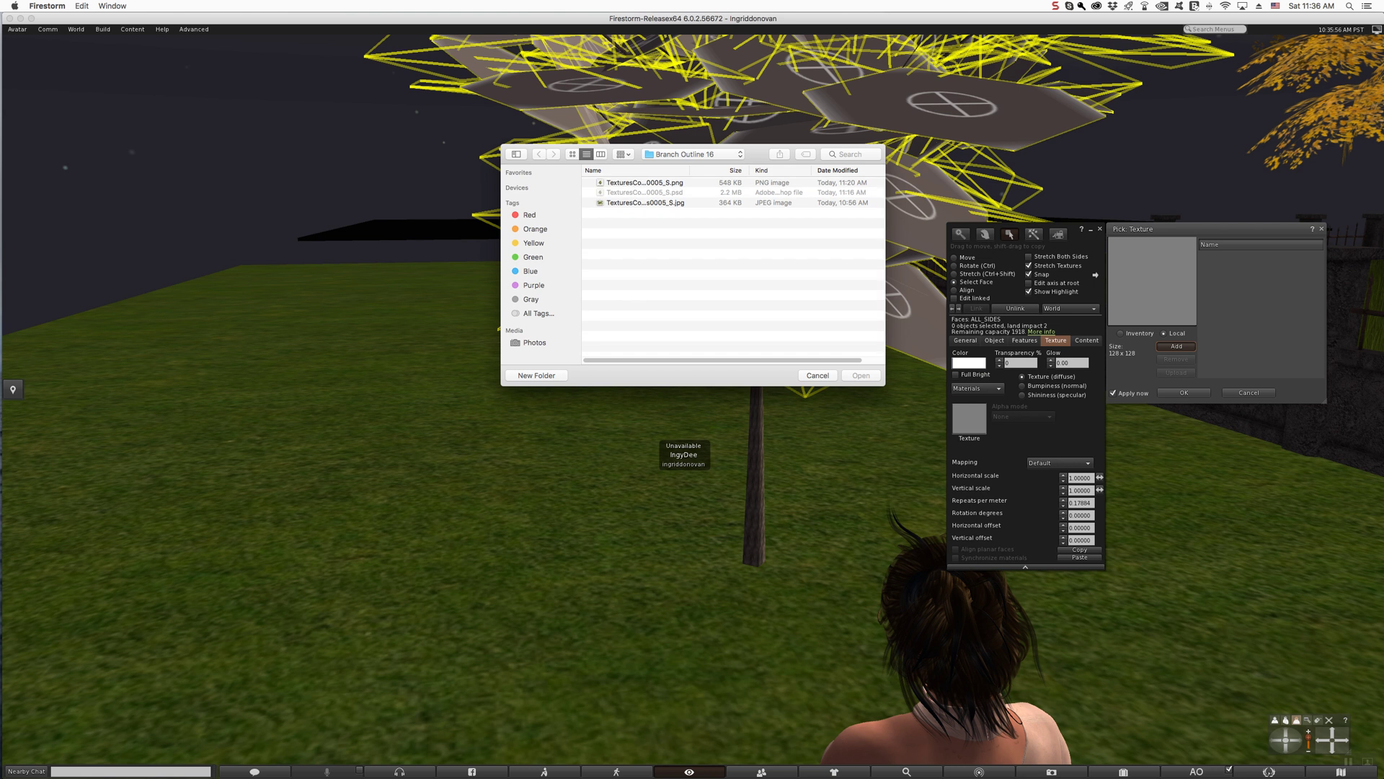
pyautogui.click(645, 183)
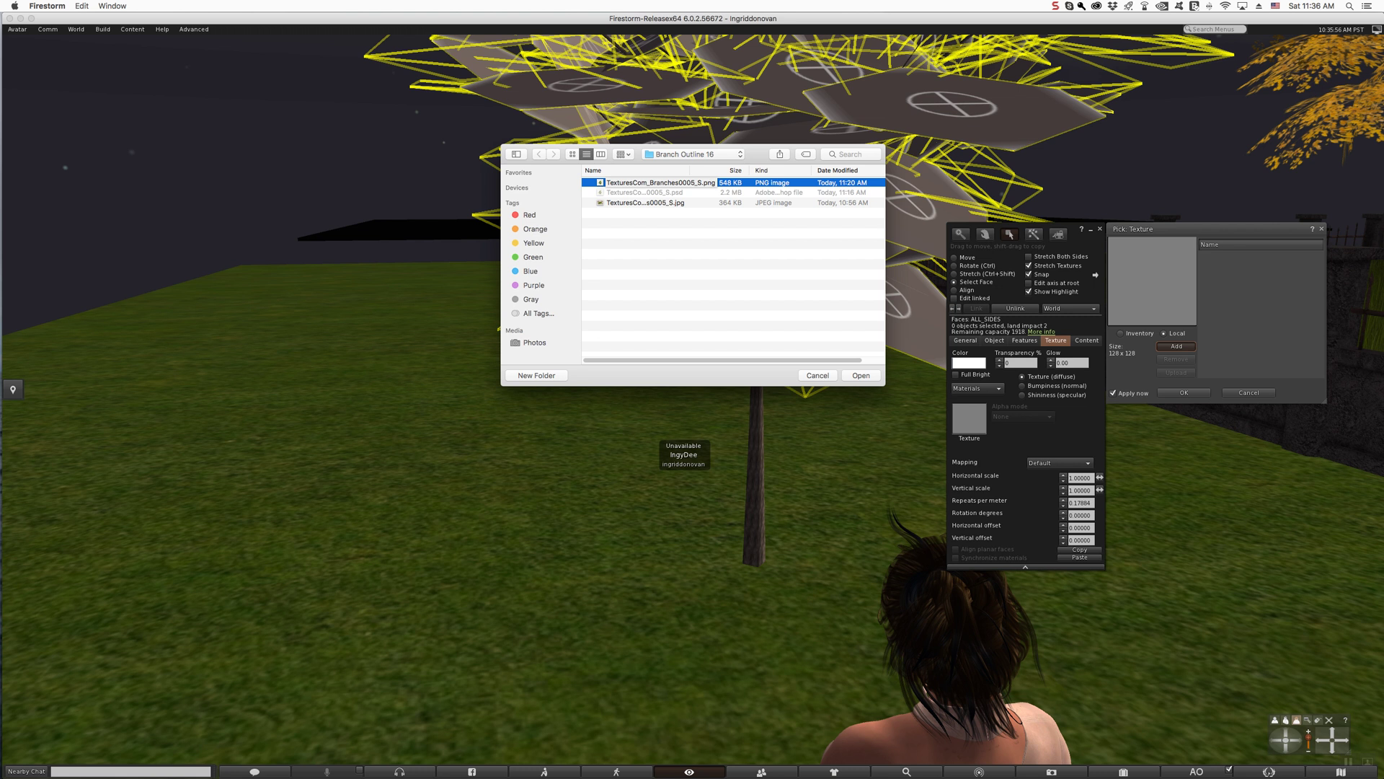
pyautogui.press('Return')
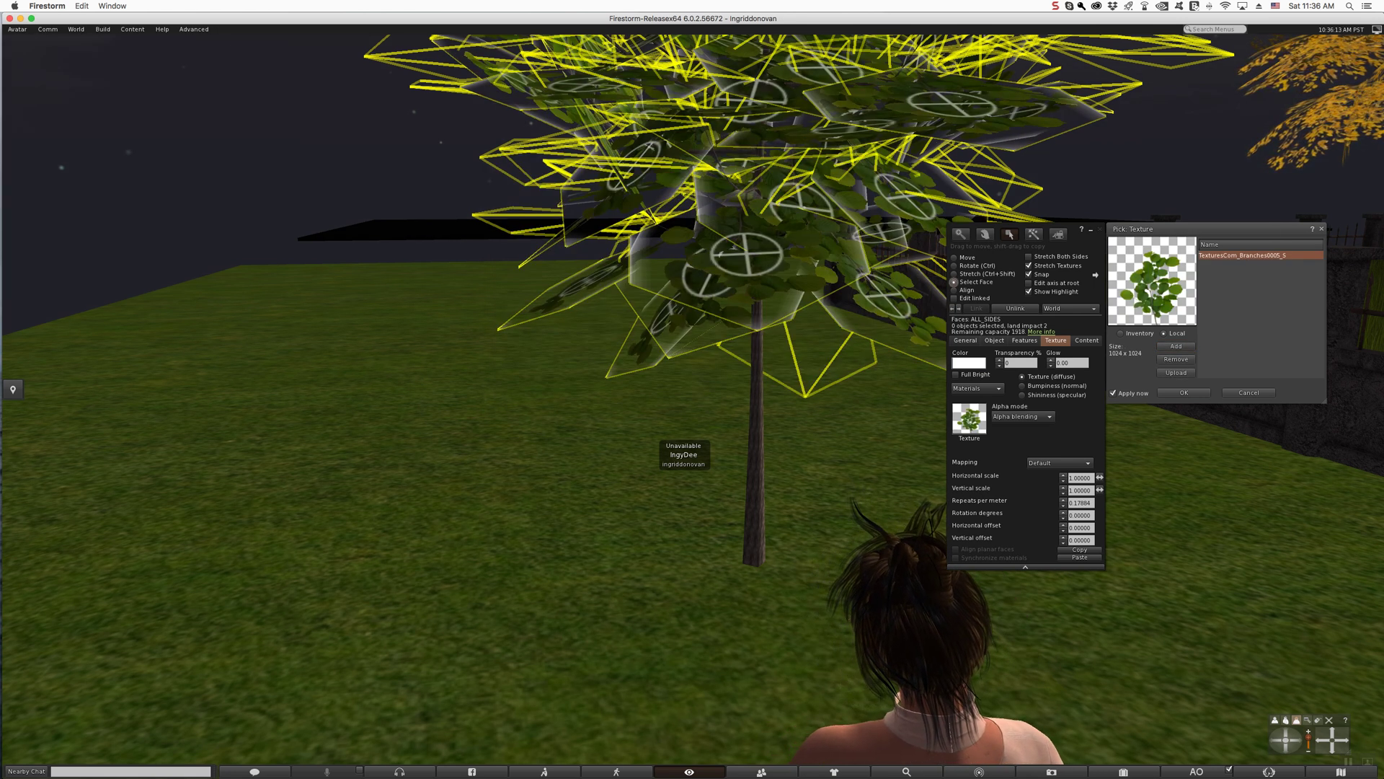
pyautogui.click(1100, 230)
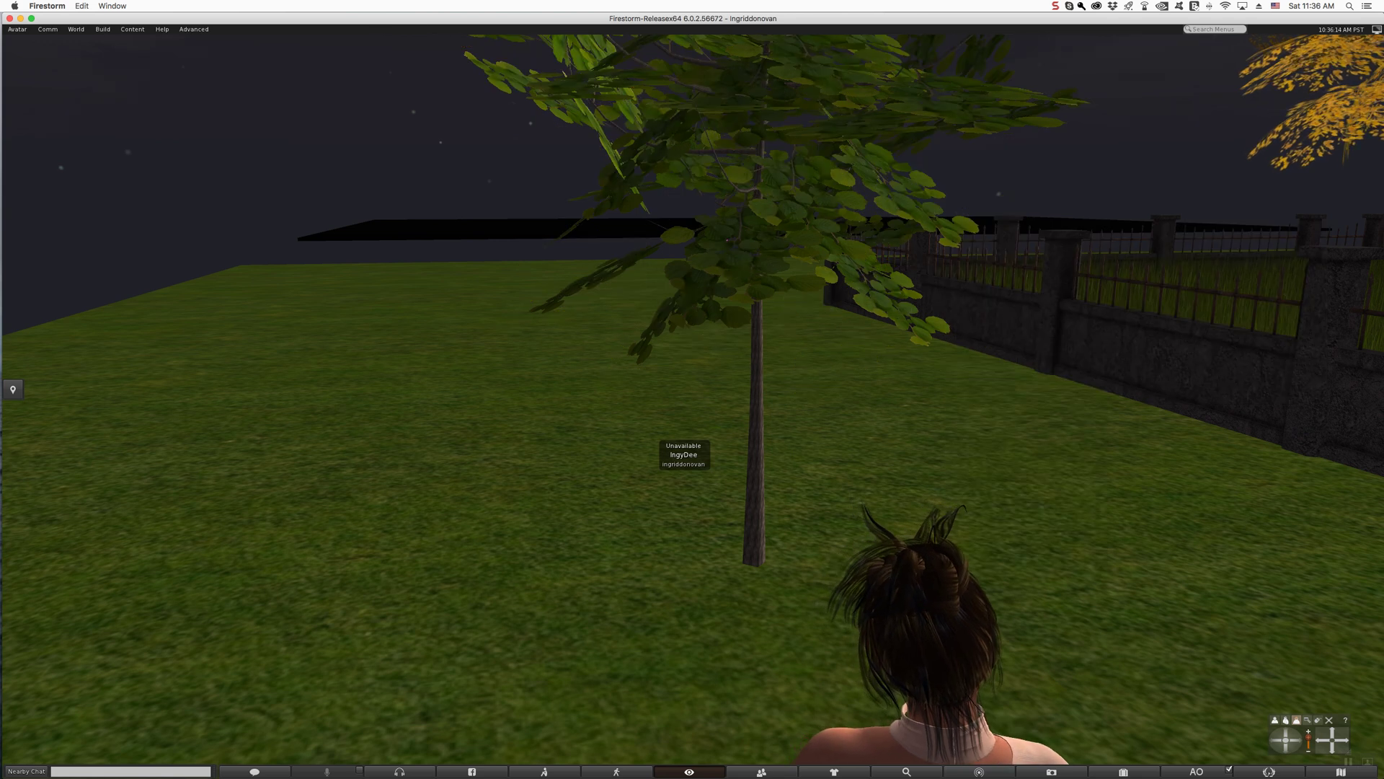
# Step: Turn the avatar around to examine the retextured tree and its surroundings
pyautogui.press('Left')
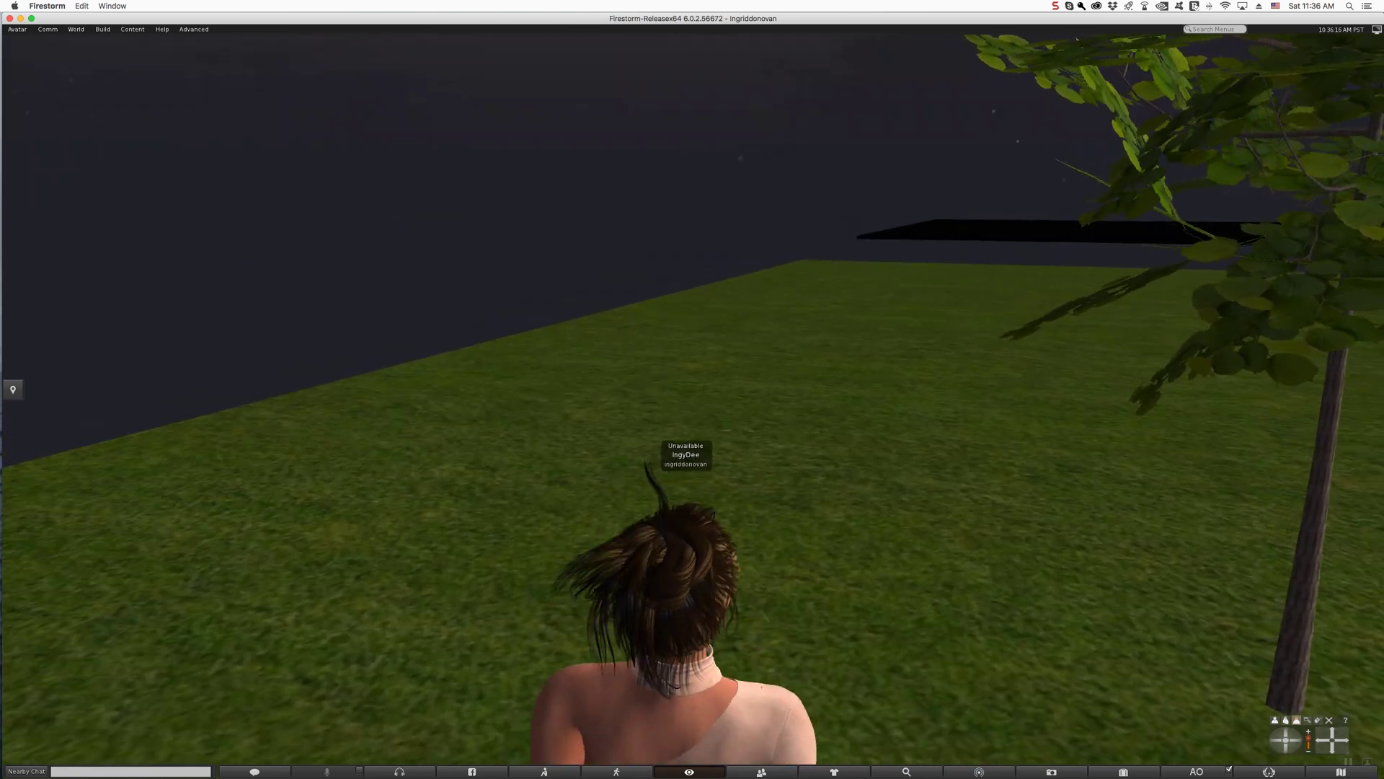
pyautogui.press('Right')
pyautogui.press('Right')
pyautogui.press('Left')
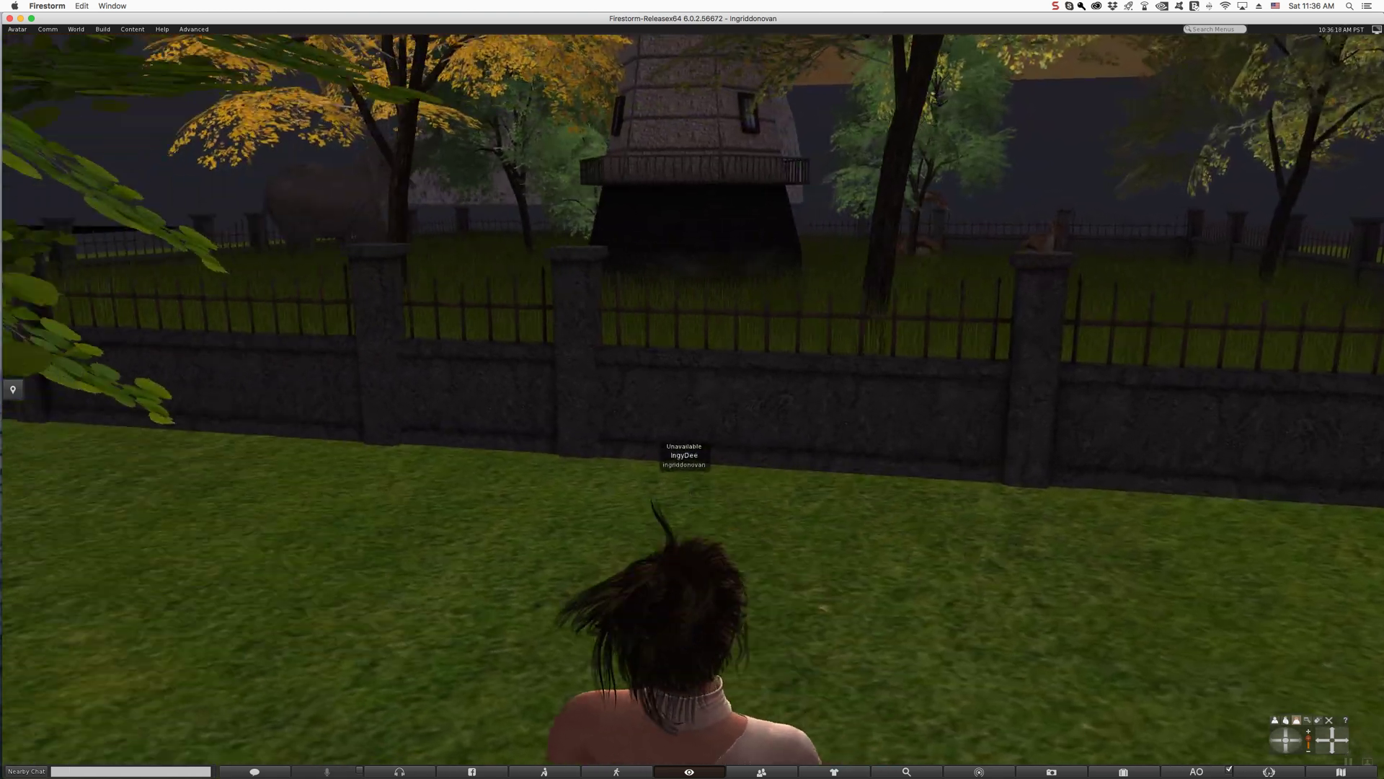
pyautogui.press('Right')
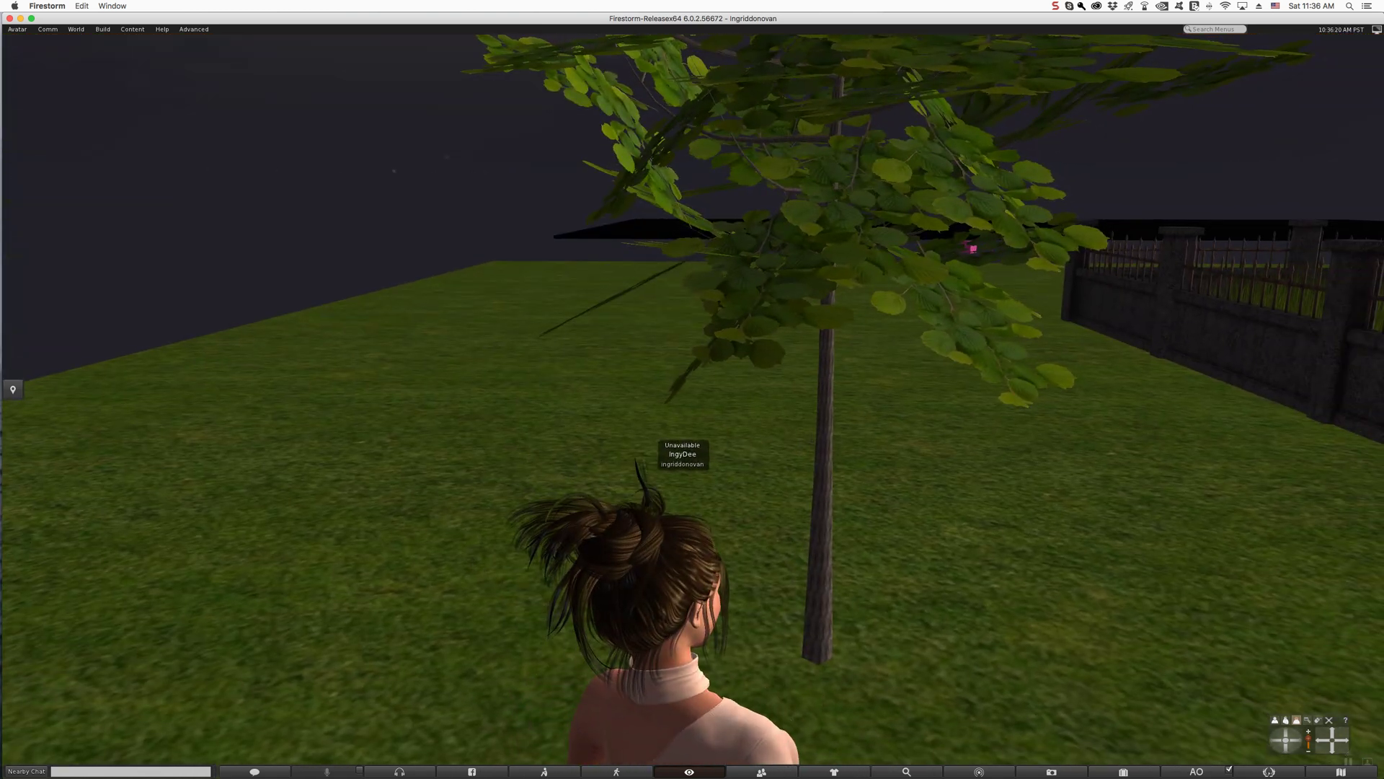
pyautogui.press('Left')
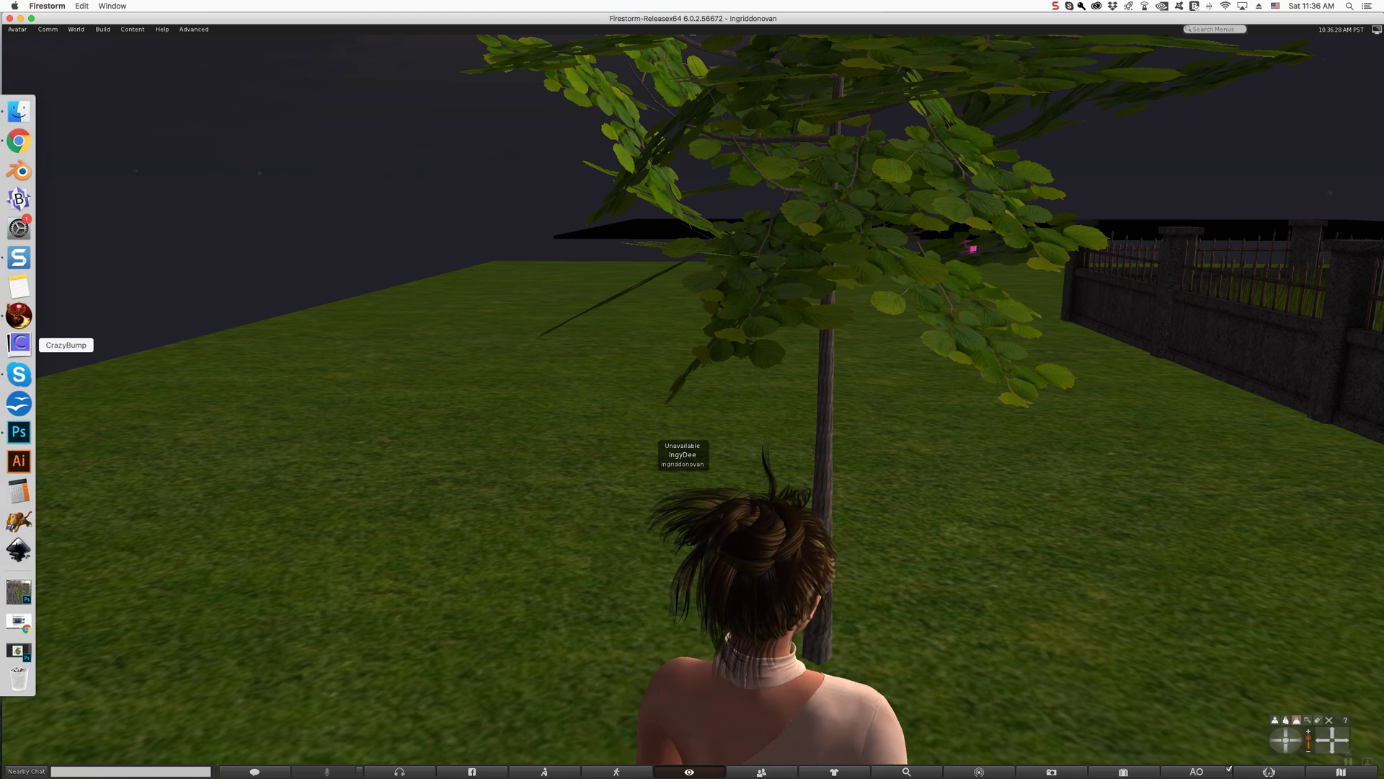
# Step: Switch to Photoshop and shift the Tree branch layer's hue to -10 with Hue/Saturation
pyautogui.click(19, 432)
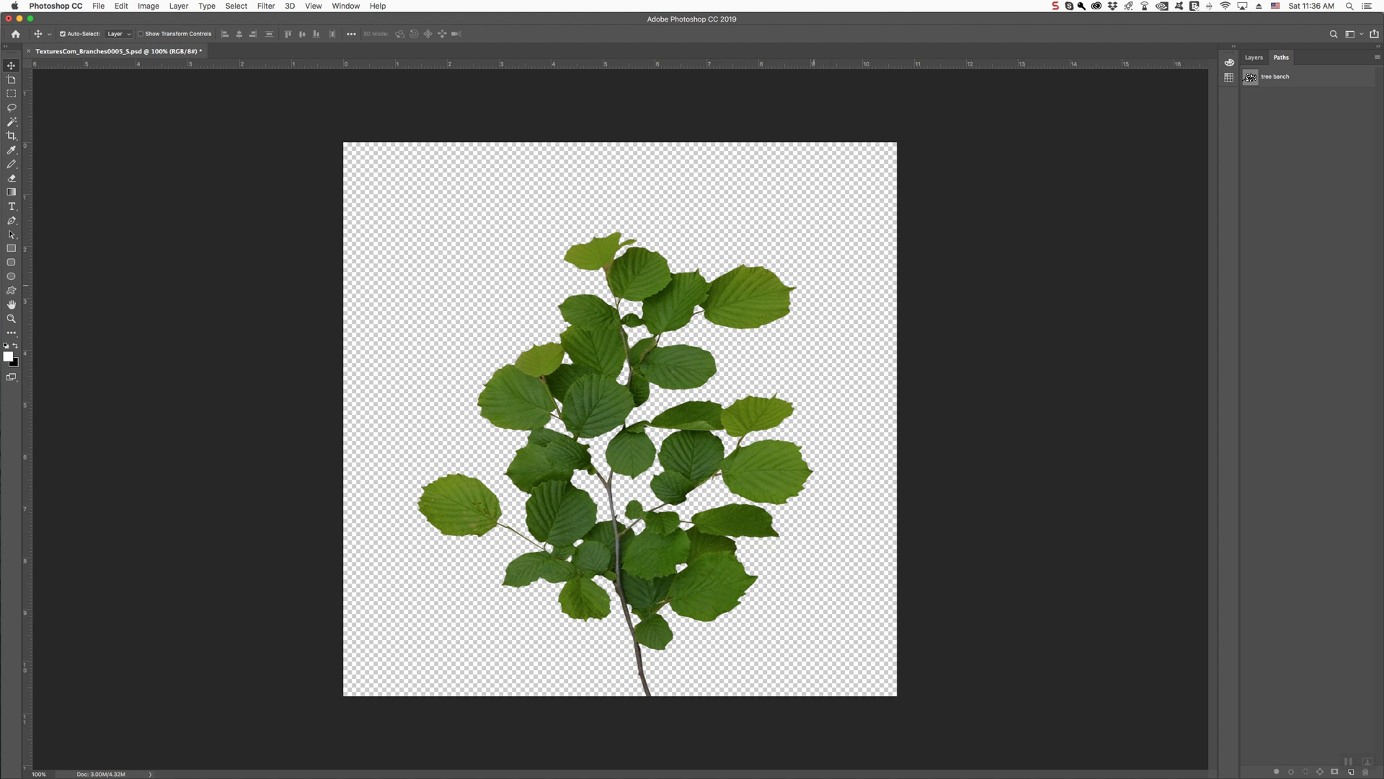
pyautogui.click(1254, 57)
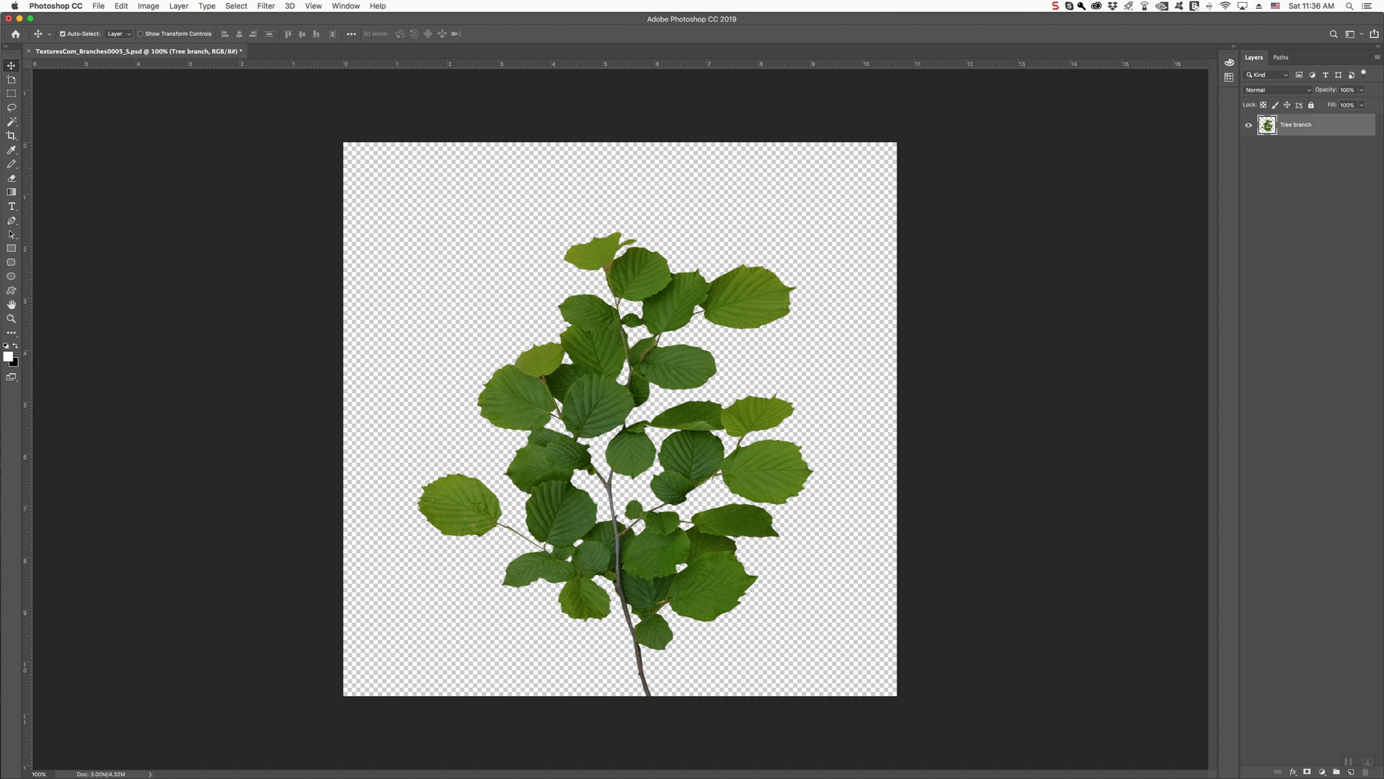
pyautogui.press('super+u')
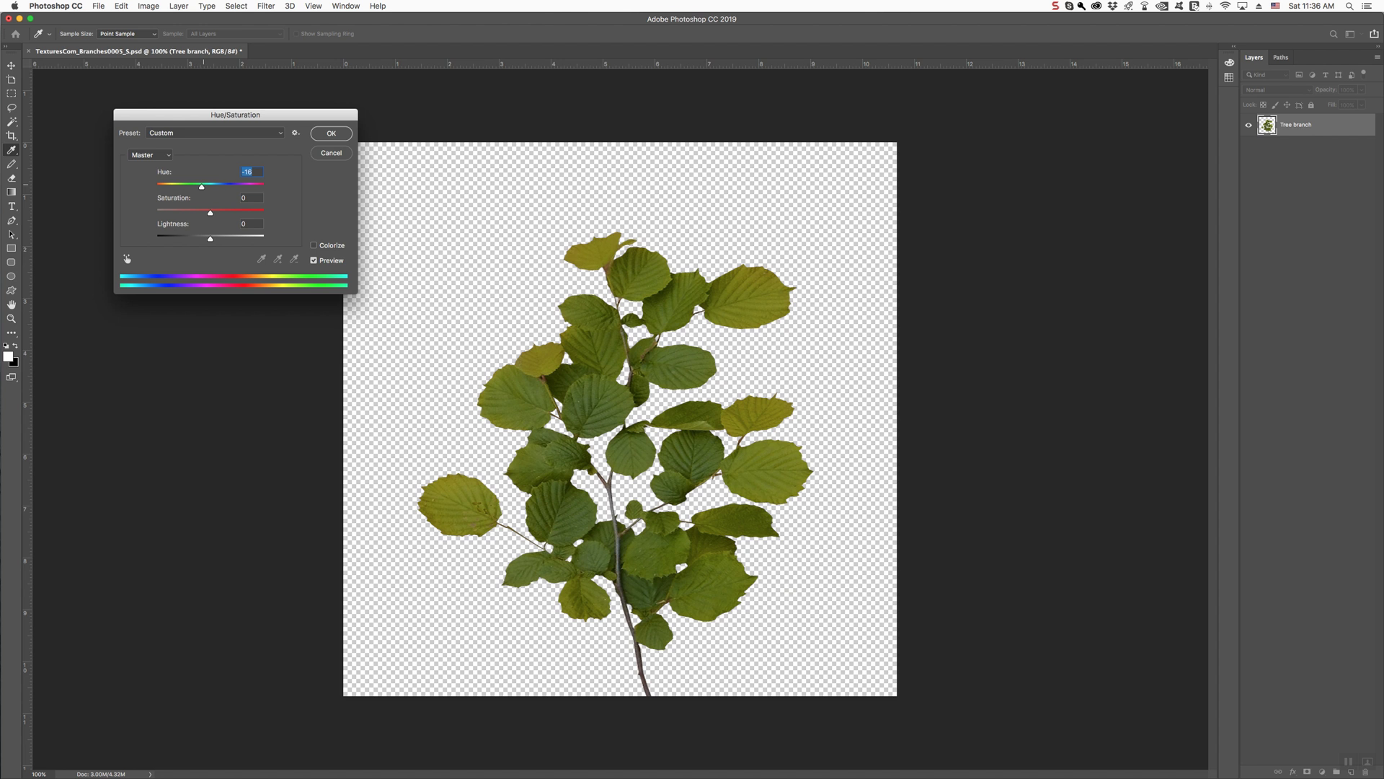
pyautogui.press('Return')
# Step: Save a copy of the recoloured branch as summer leafes.png in PNG format with the large file size option
pyautogui.click(99, 6)
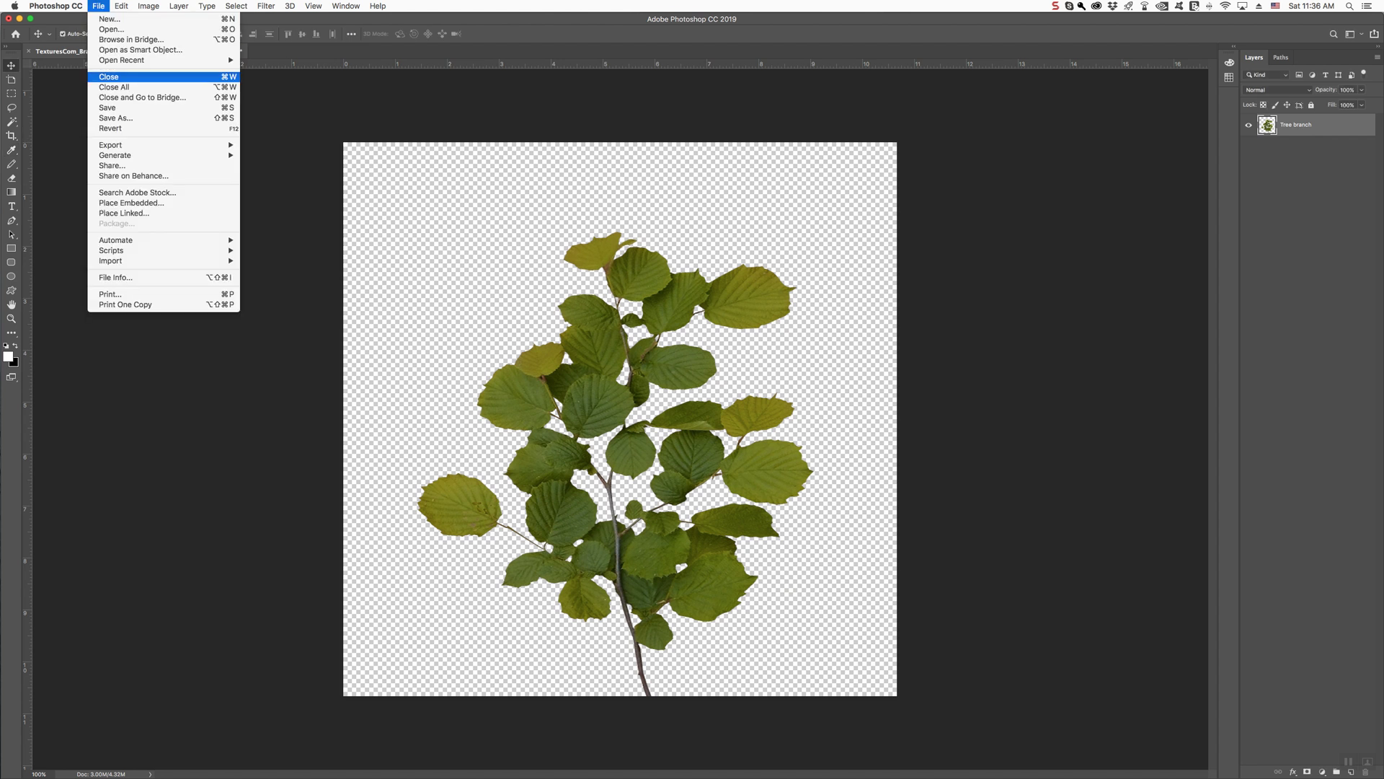
pyautogui.click(116, 118)
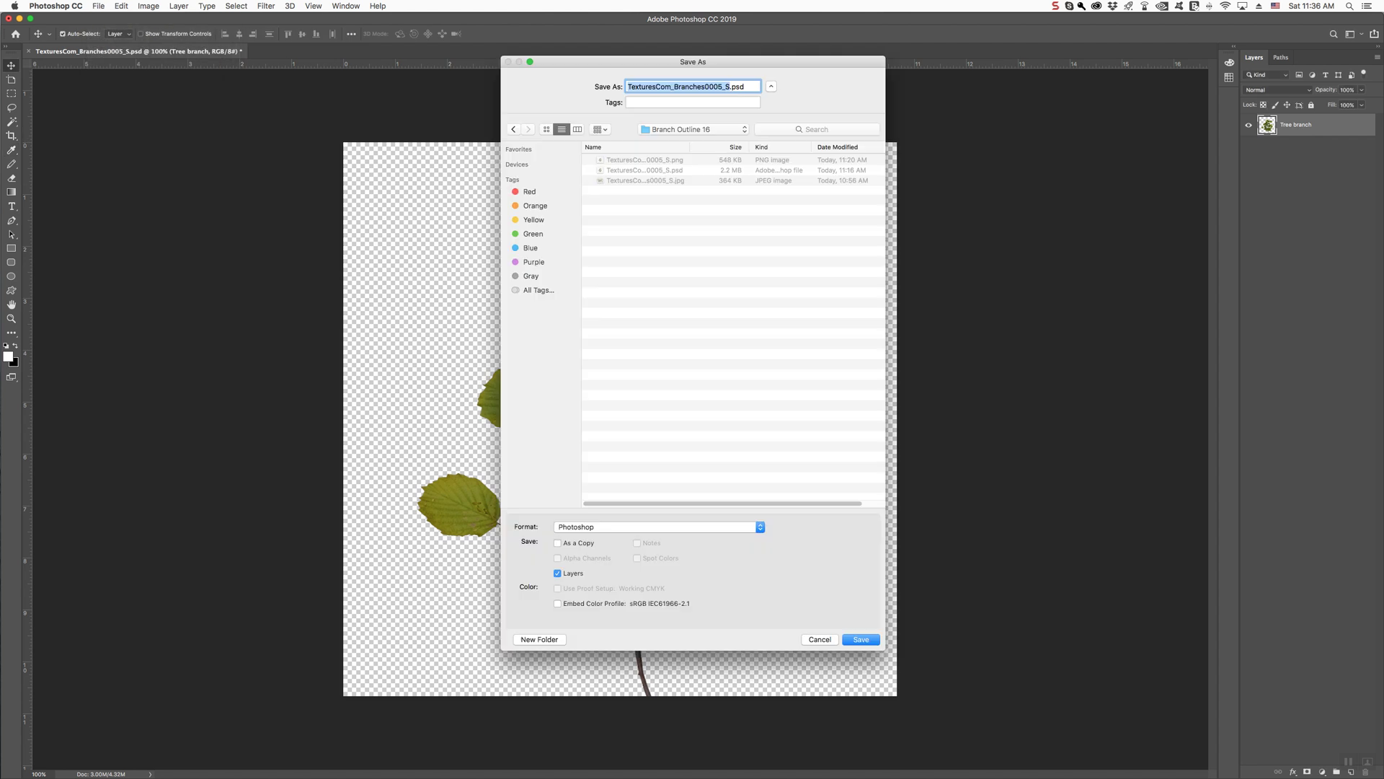
pyautogui.write('summer leafes')
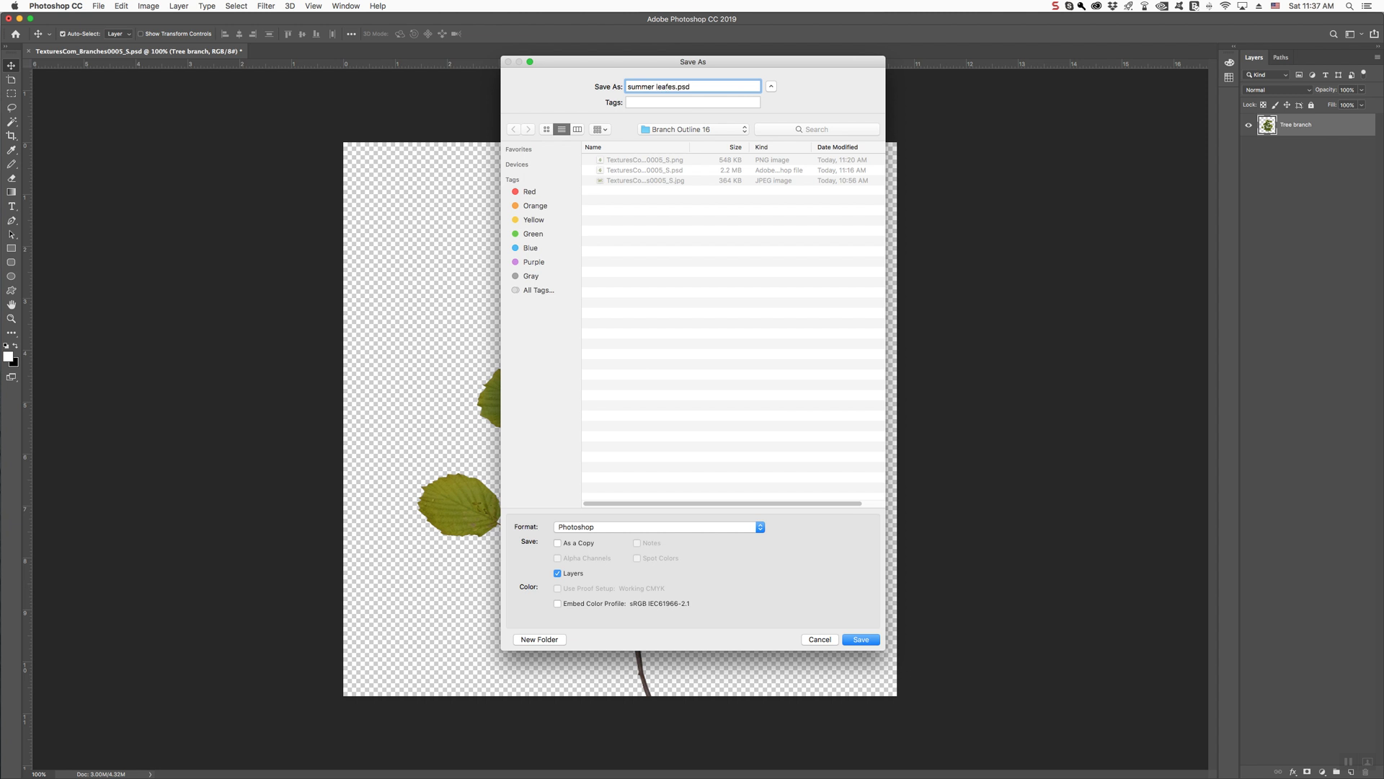
pyautogui.click(659, 527)
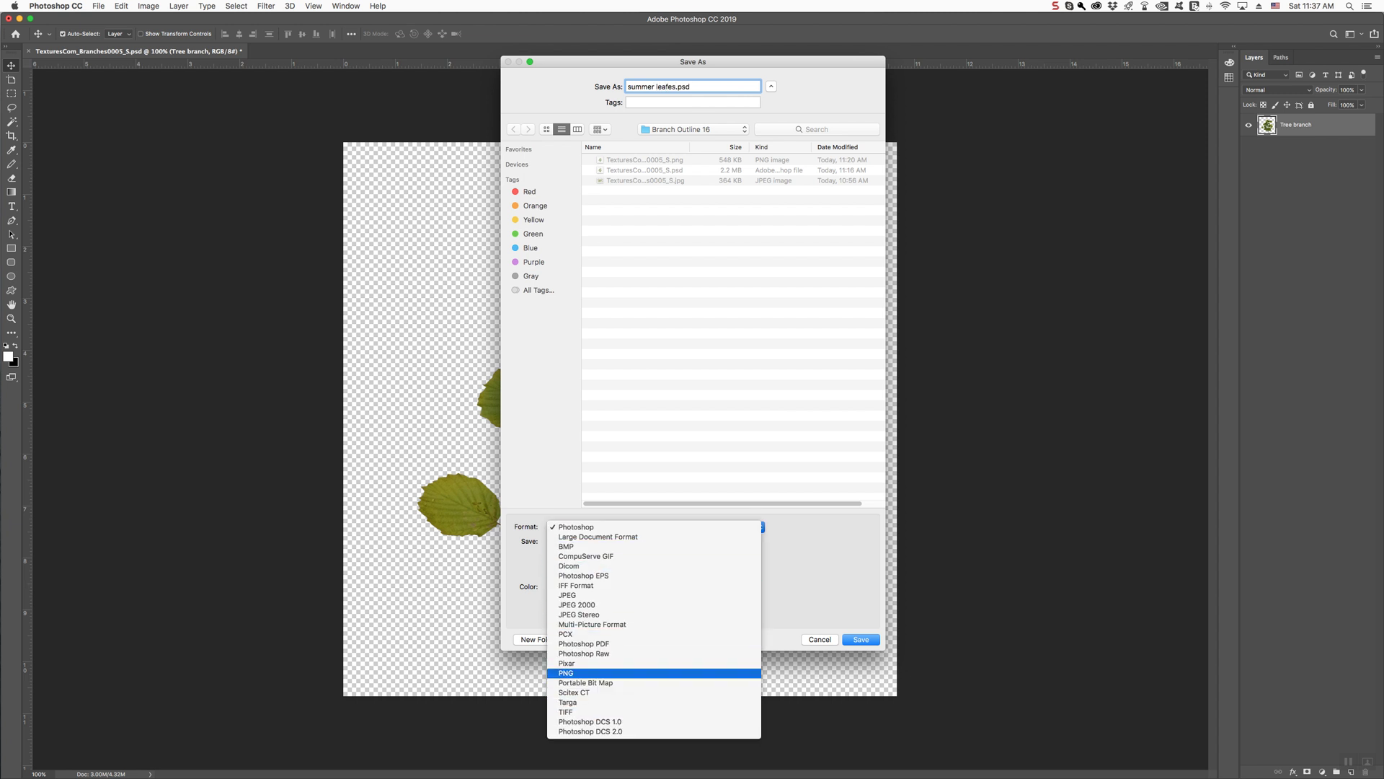
pyautogui.click(634, 672)
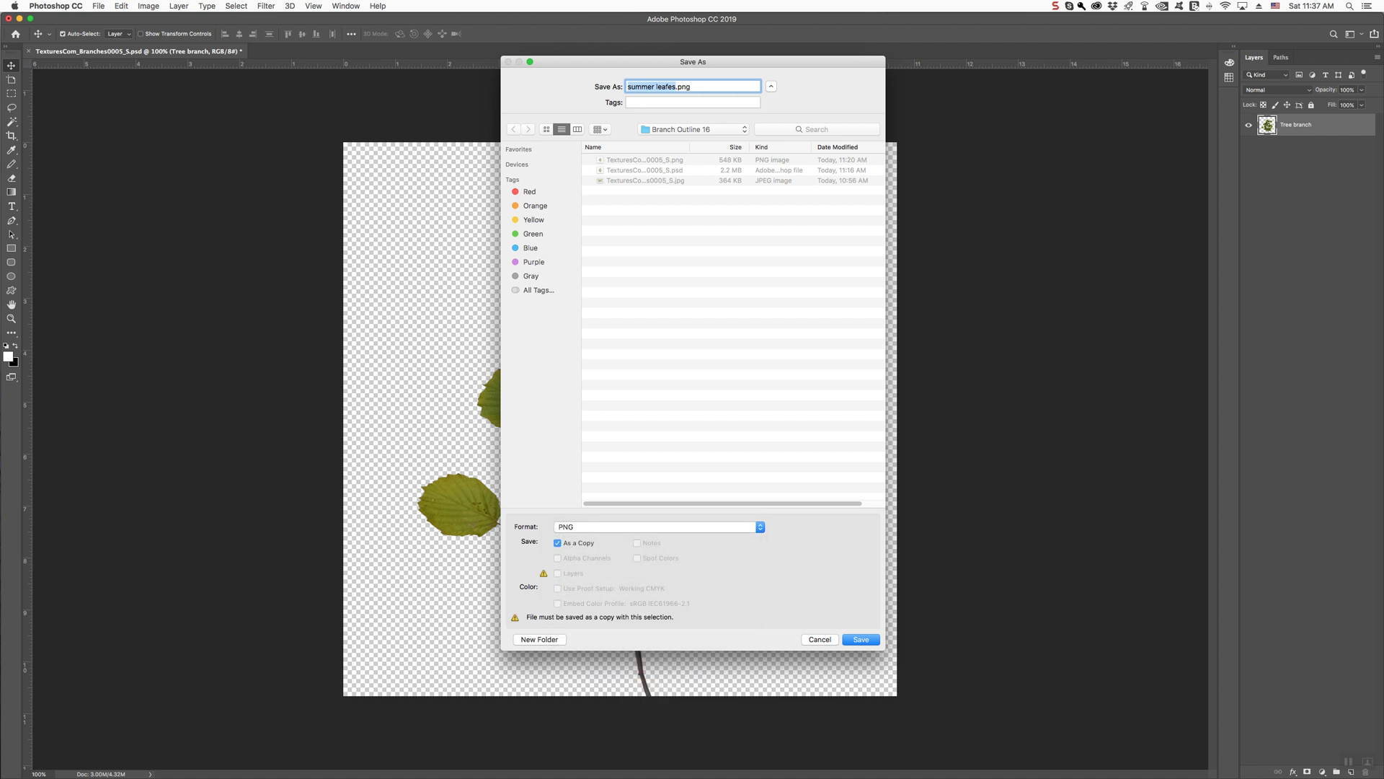
pyautogui.press('Return')
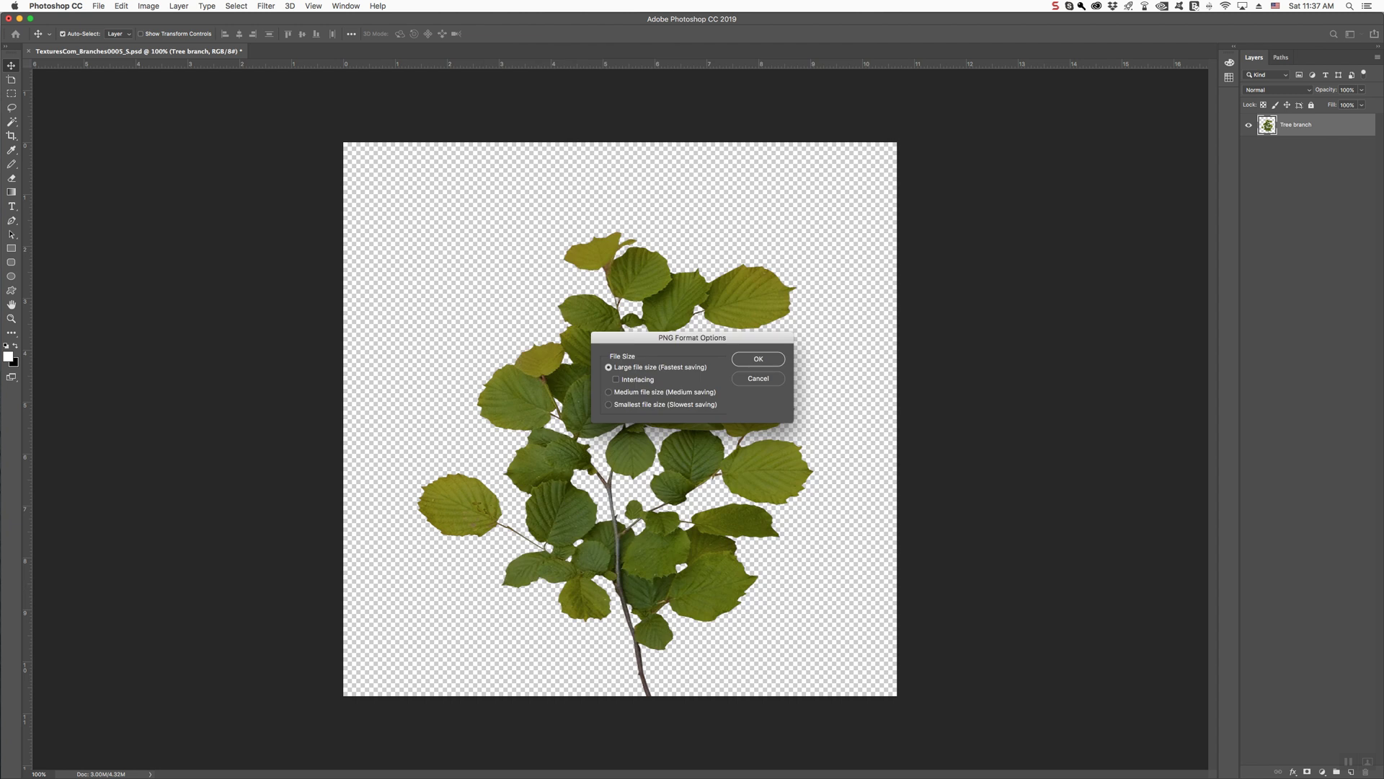
pyautogui.press('Return')
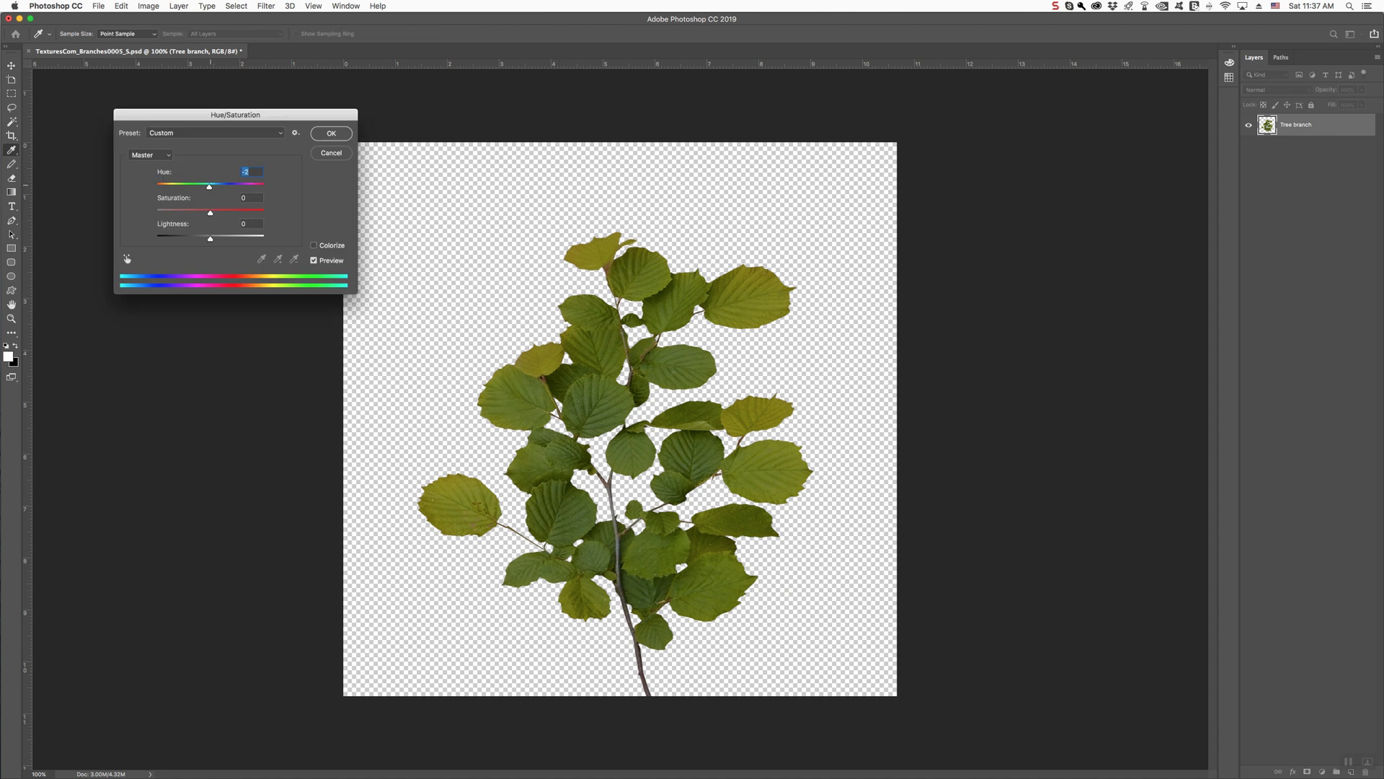
# Step: Shift the Tree branch layer's hue to -14 with Hue/Saturation for an autumn colour
pyautogui.press('Down')
pyautogui.press('Down')
pyautogui.press('Down')
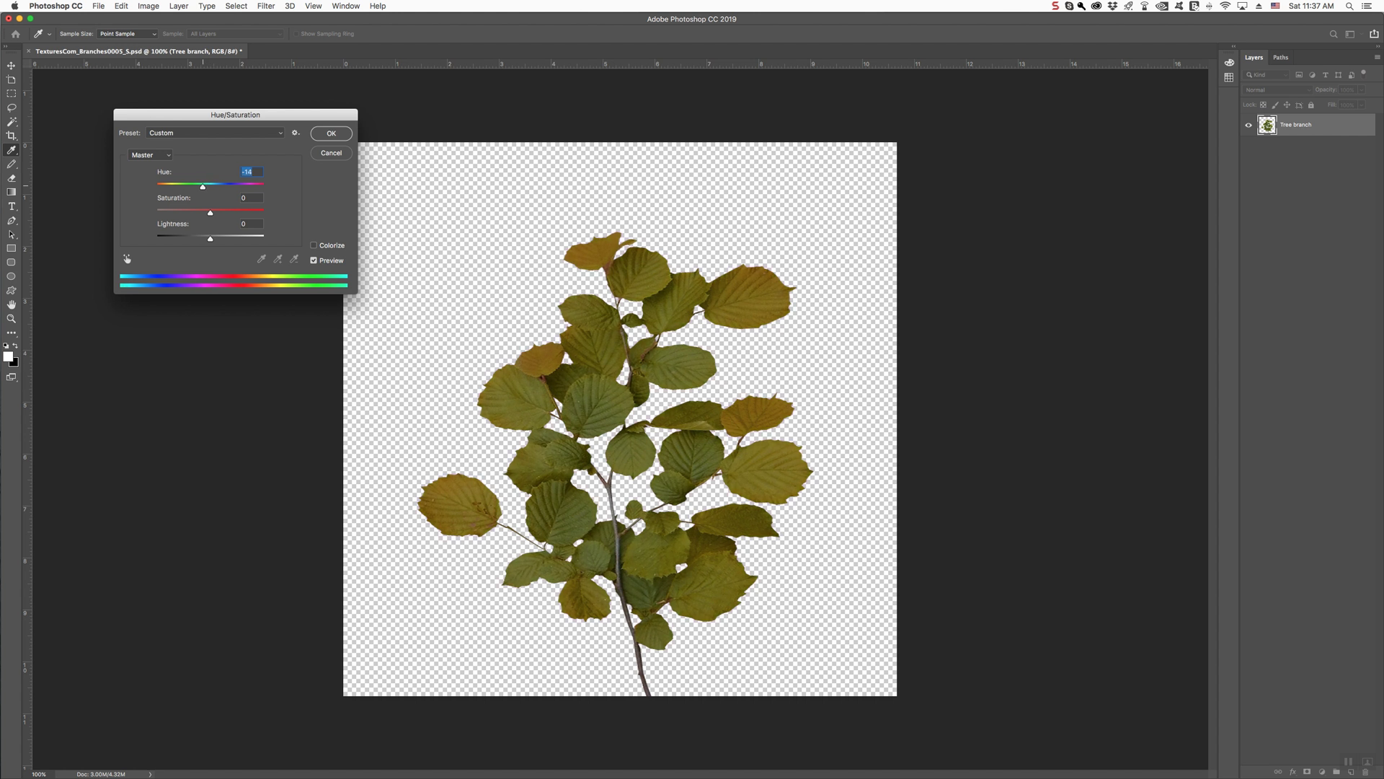
pyautogui.click(334, 134)
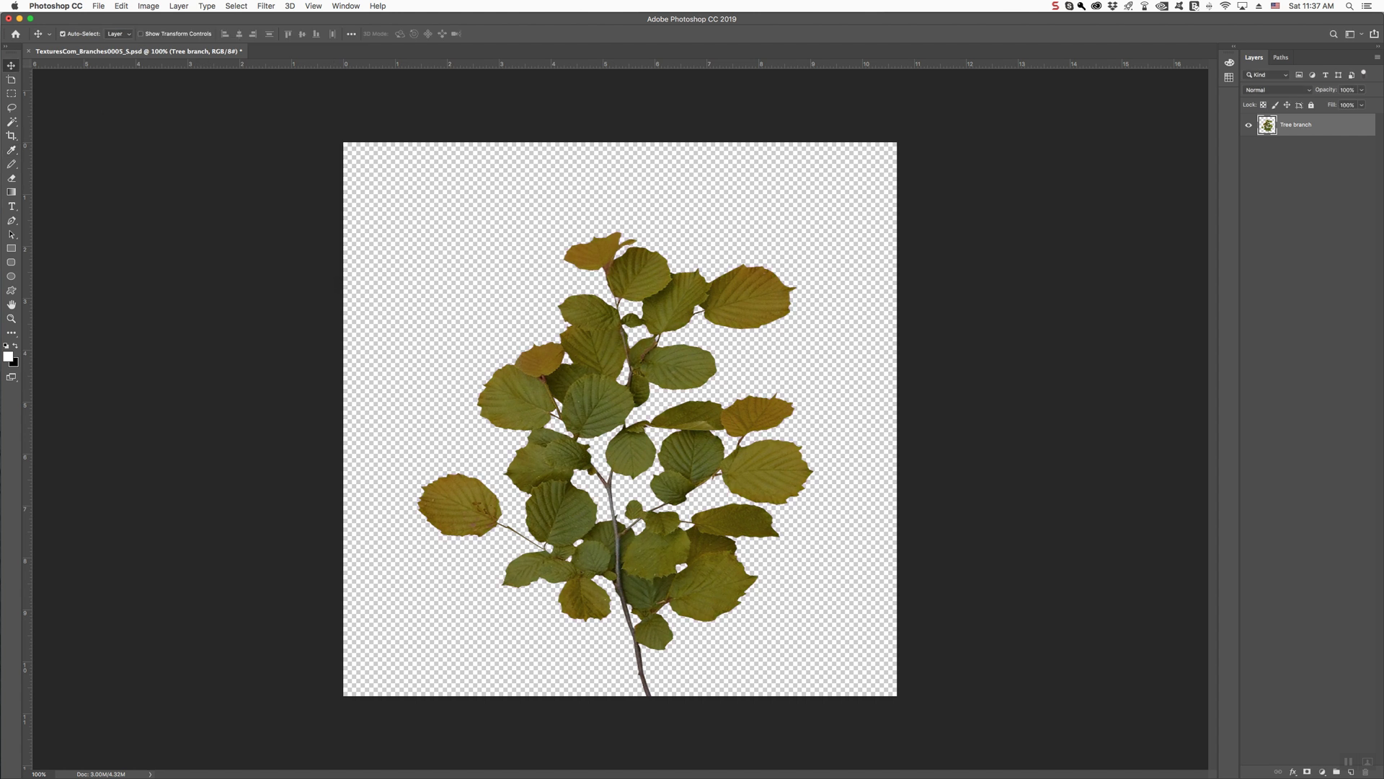
# Step: Save a copy of the autumn-coloured branch as fall leafes.png in PNG format with the large file size option
pyautogui.click(99, 7)
pyautogui.click(116, 118)
pyautogui.write('fall leafes.psd')
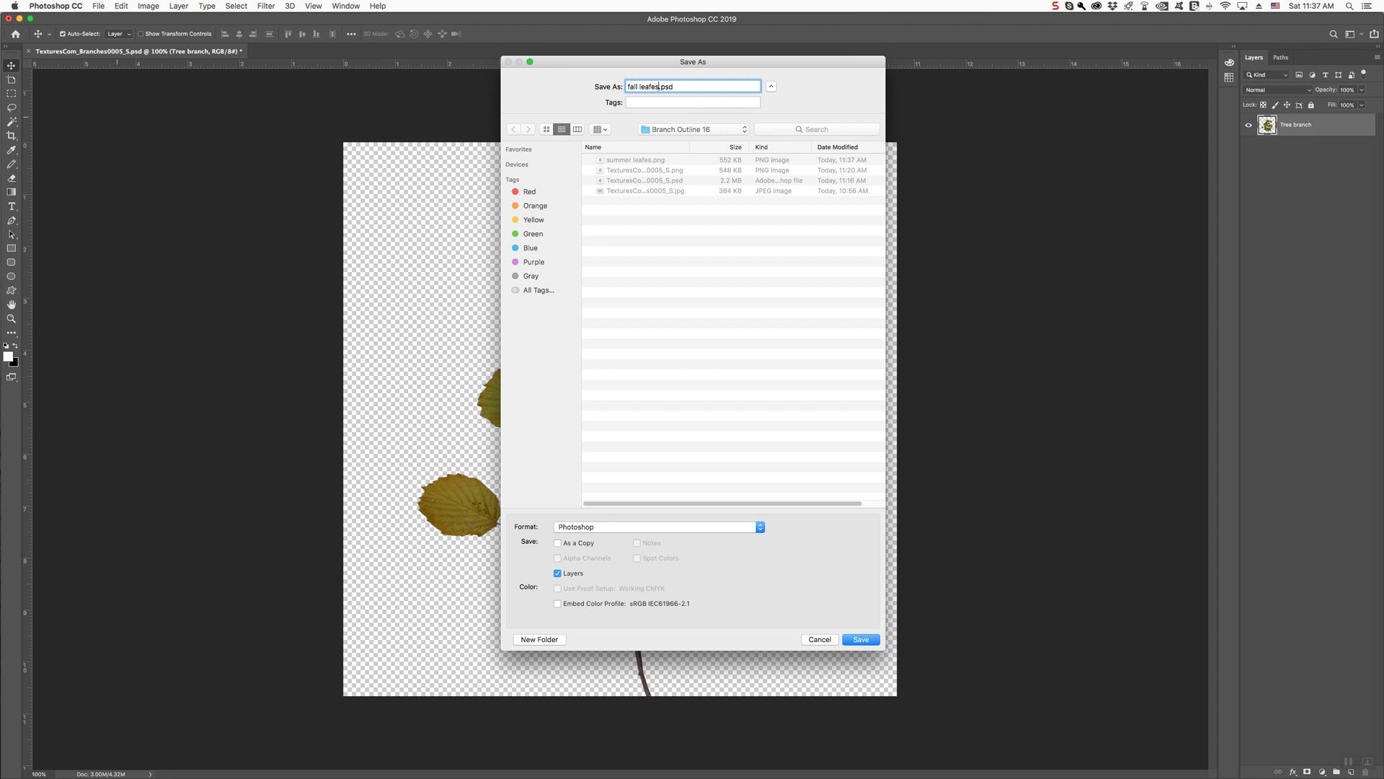
pyautogui.click(654, 527)
pyautogui.click(620, 674)
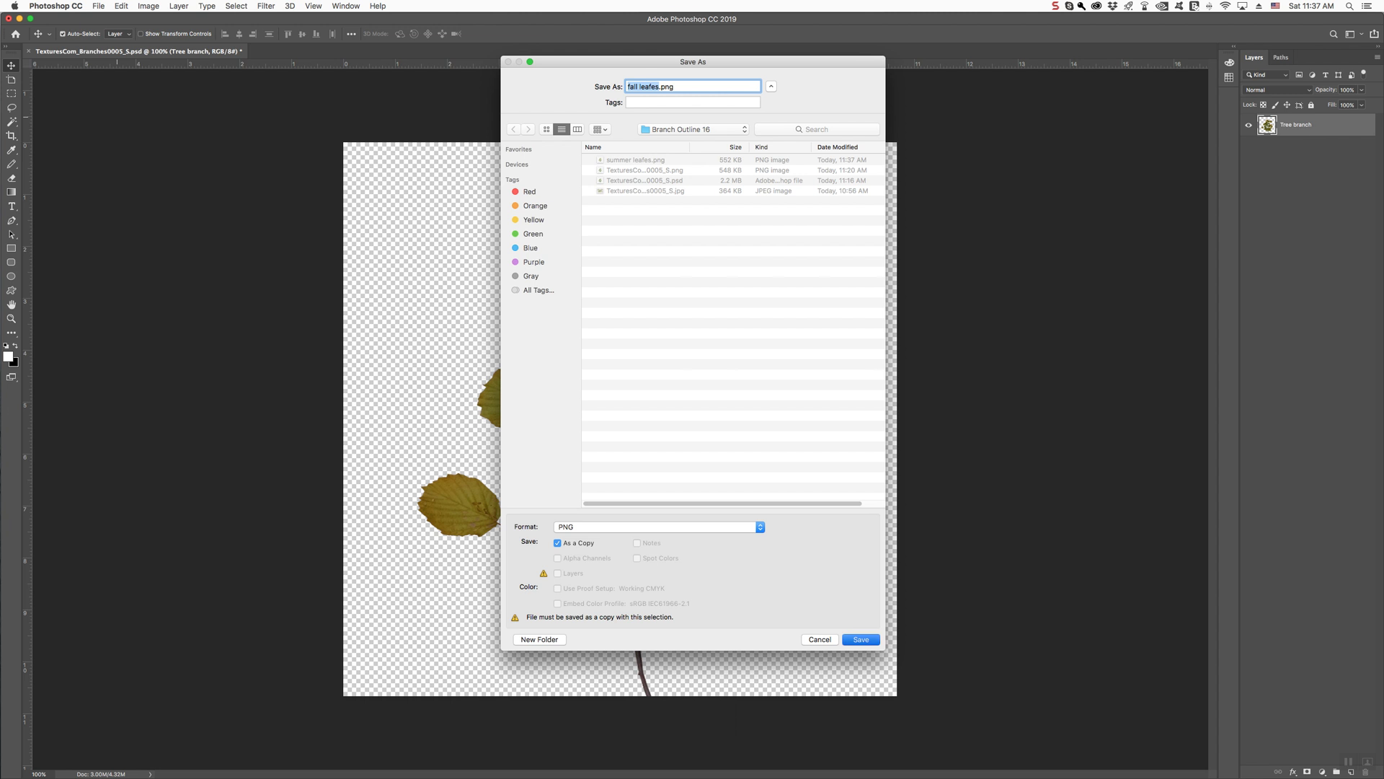
pyautogui.press('Return')
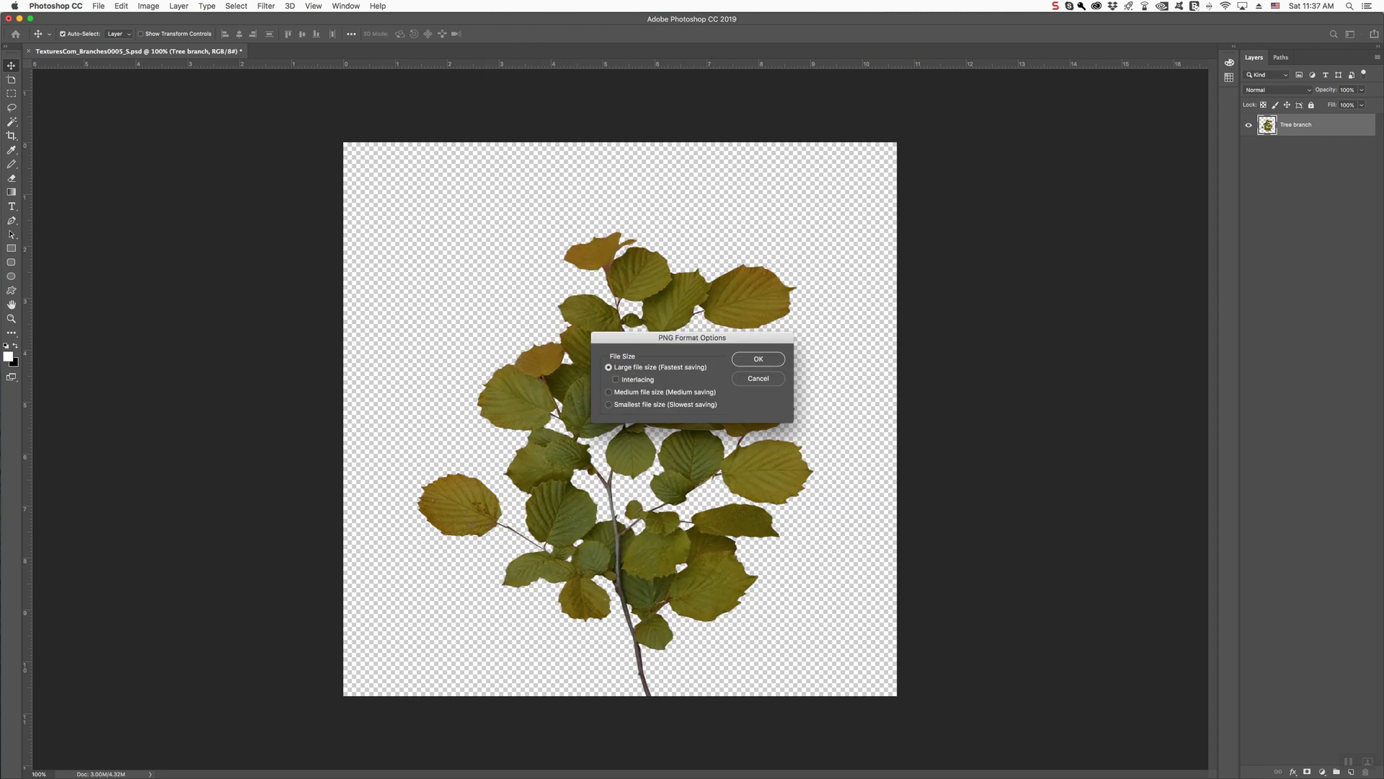
pyautogui.press('Return')
# Step: Switch to Firestorm and add fall leafes.png and summer leafes.png as local textures for the tree's leaf faces
pyautogui.moveTo(19, 272)
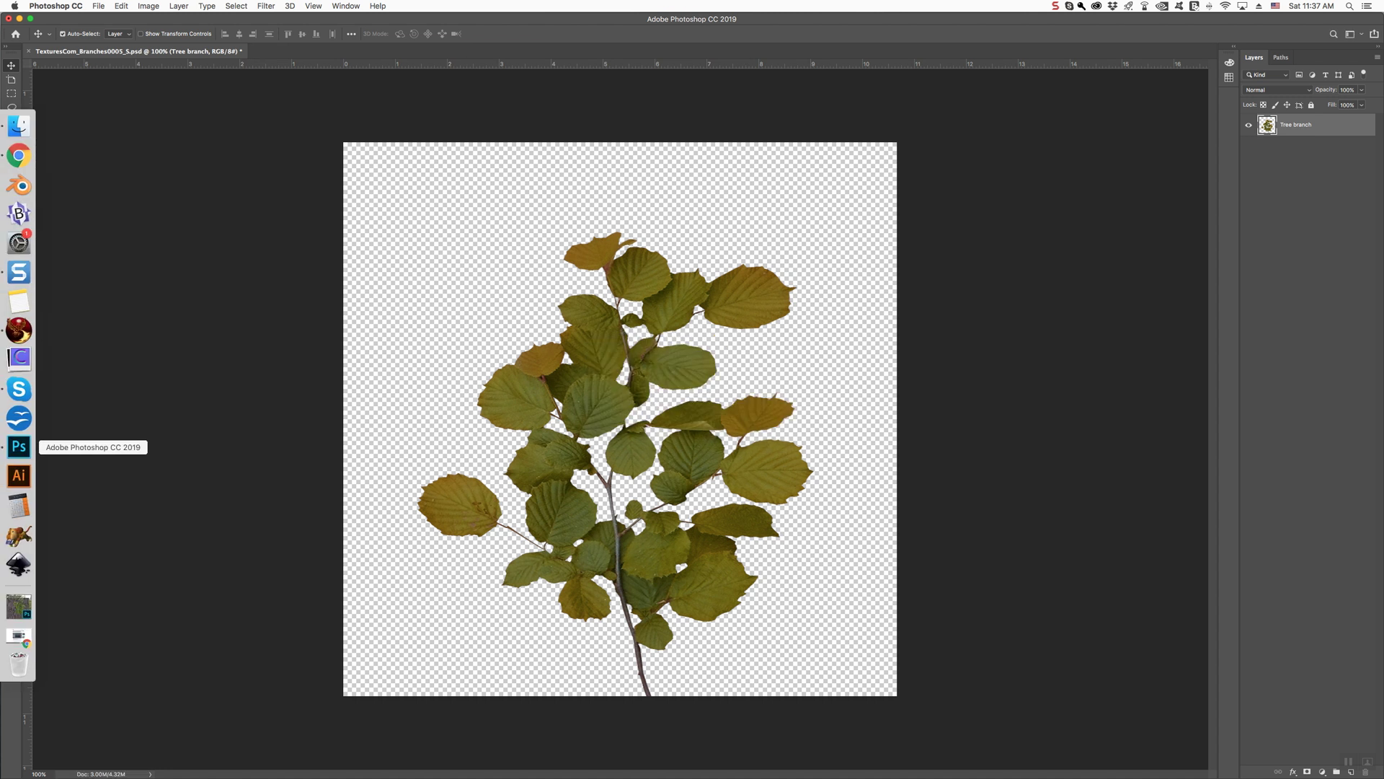
pyautogui.moveTo(19, 418)
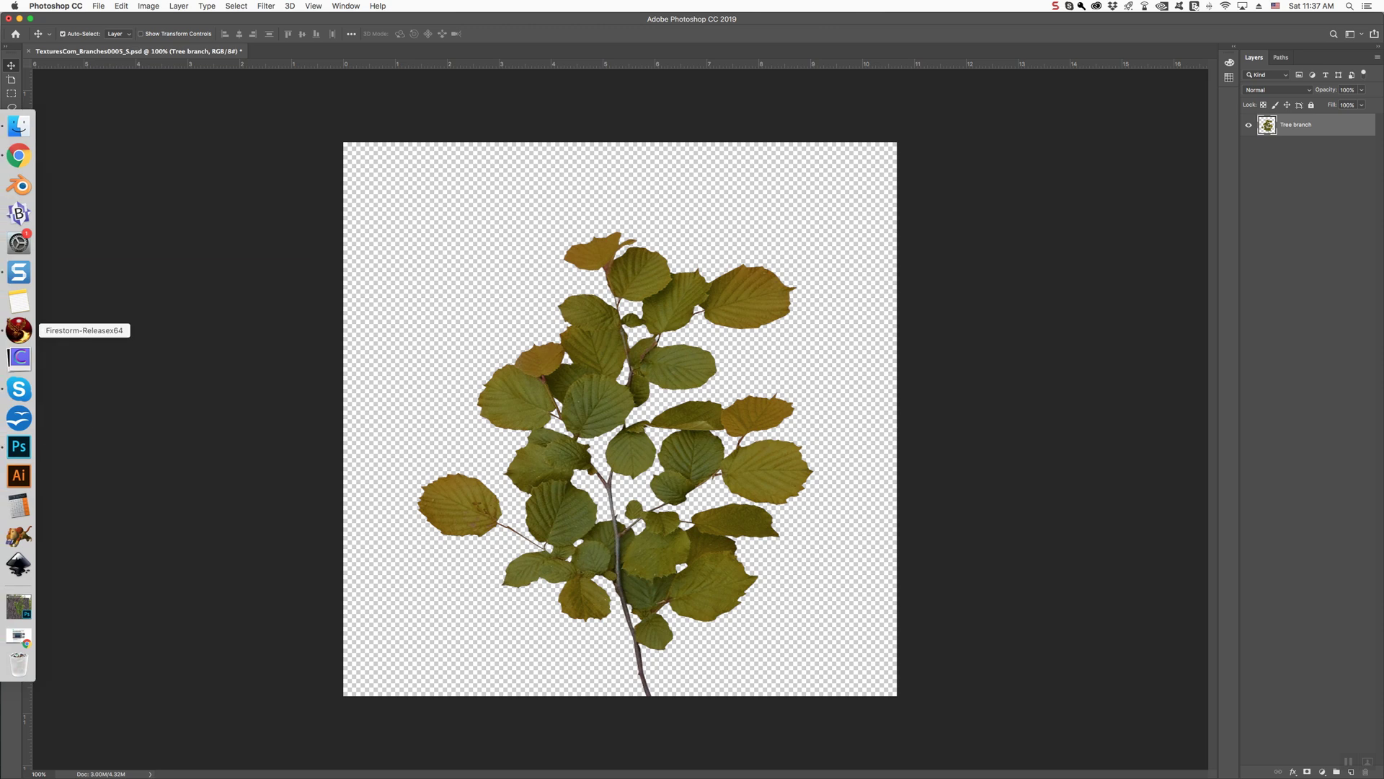
pyautogui.click(19, 330)
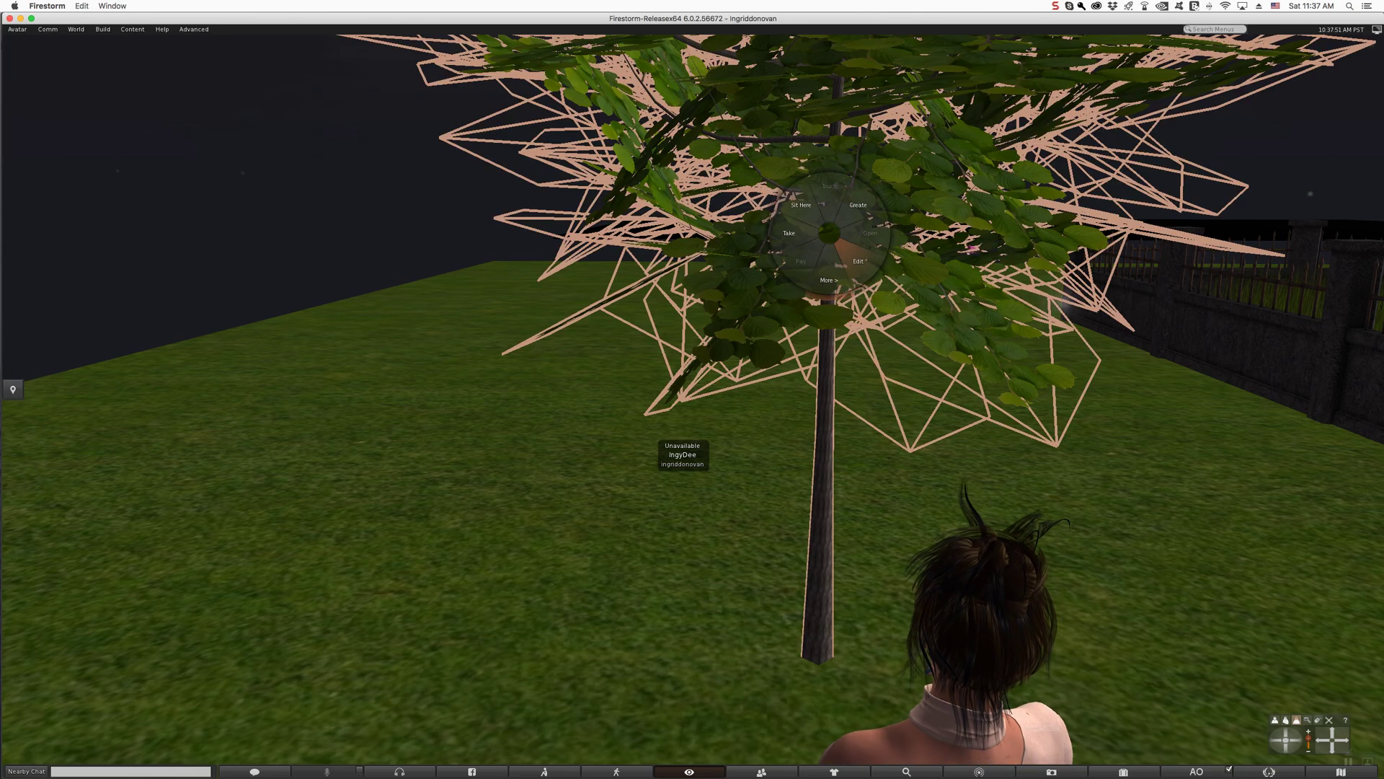
pyautogui.click(861, 264)
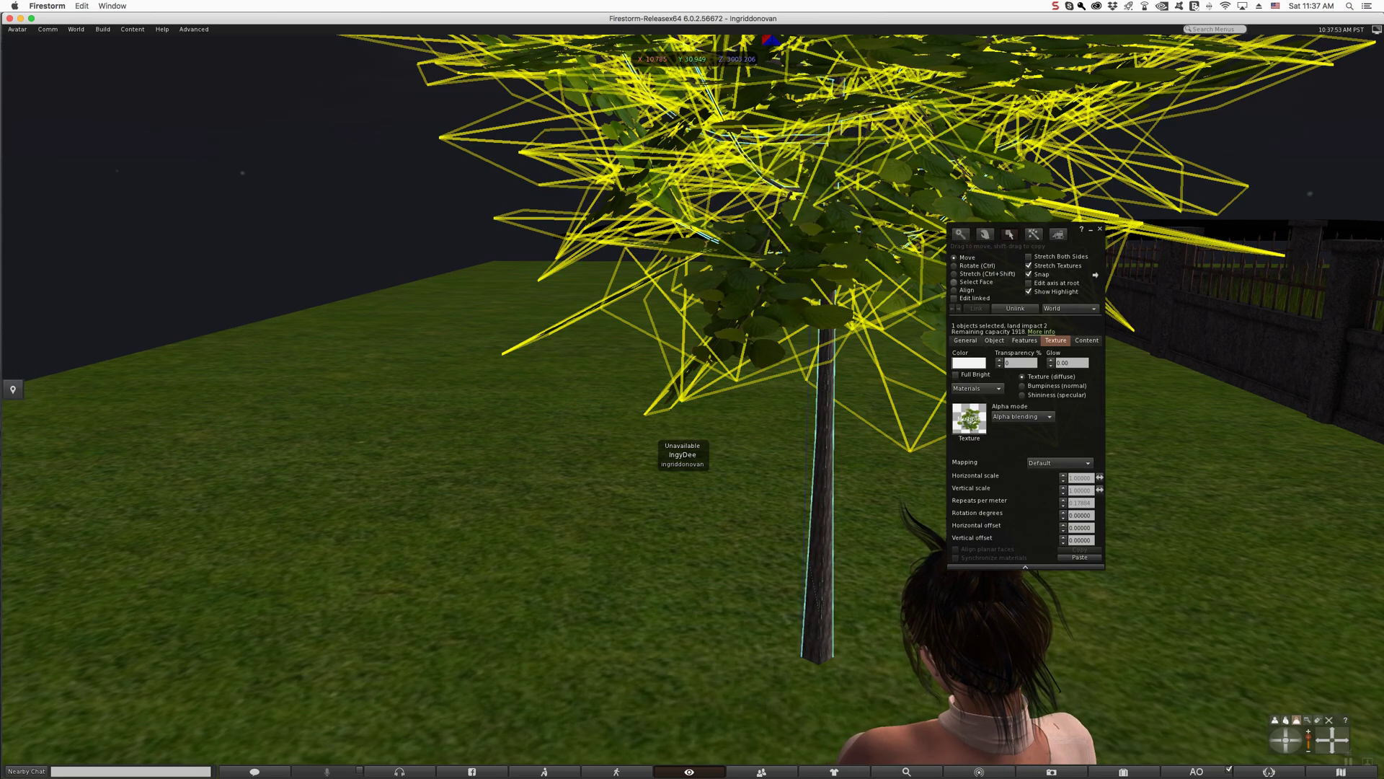
pyautogui.click(955, 282)
pyautogui.click(888, 280)
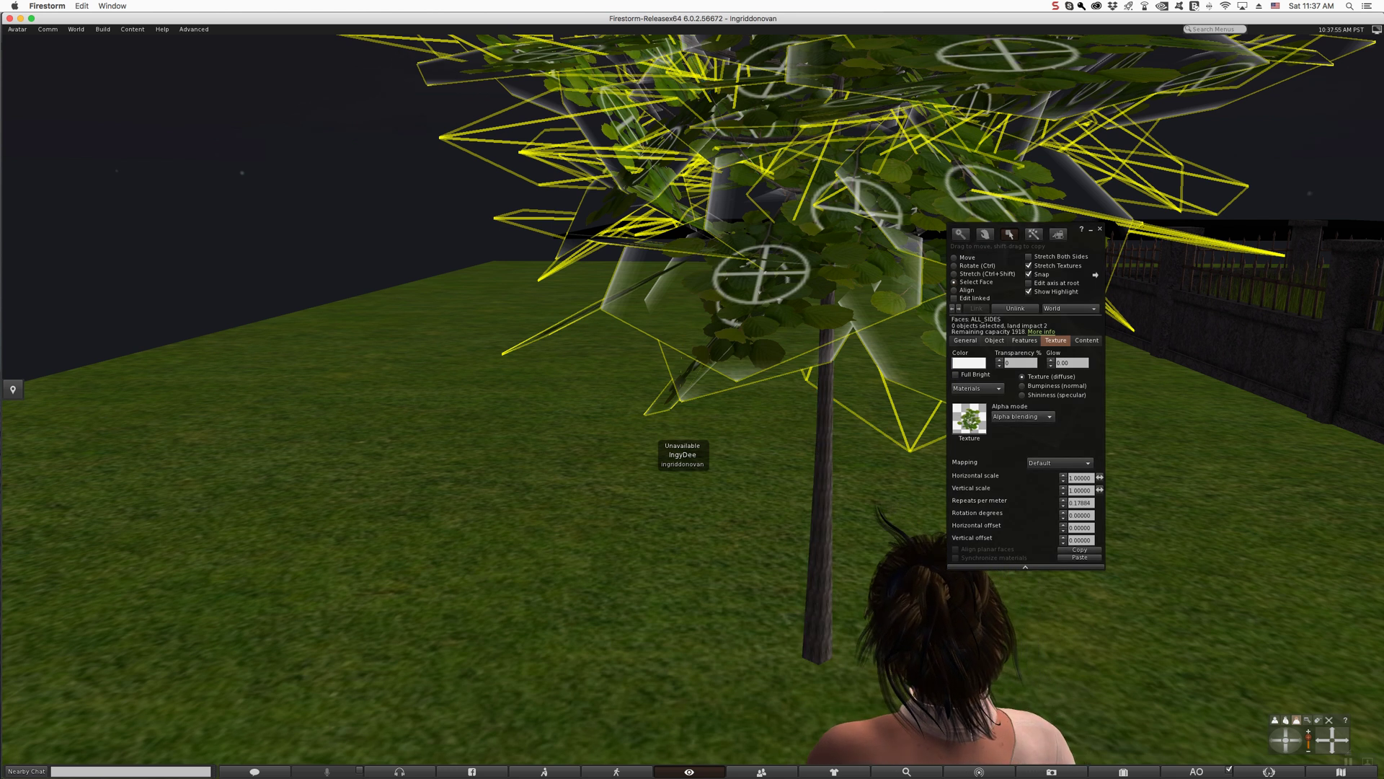
pyautogui.click(969, 418)
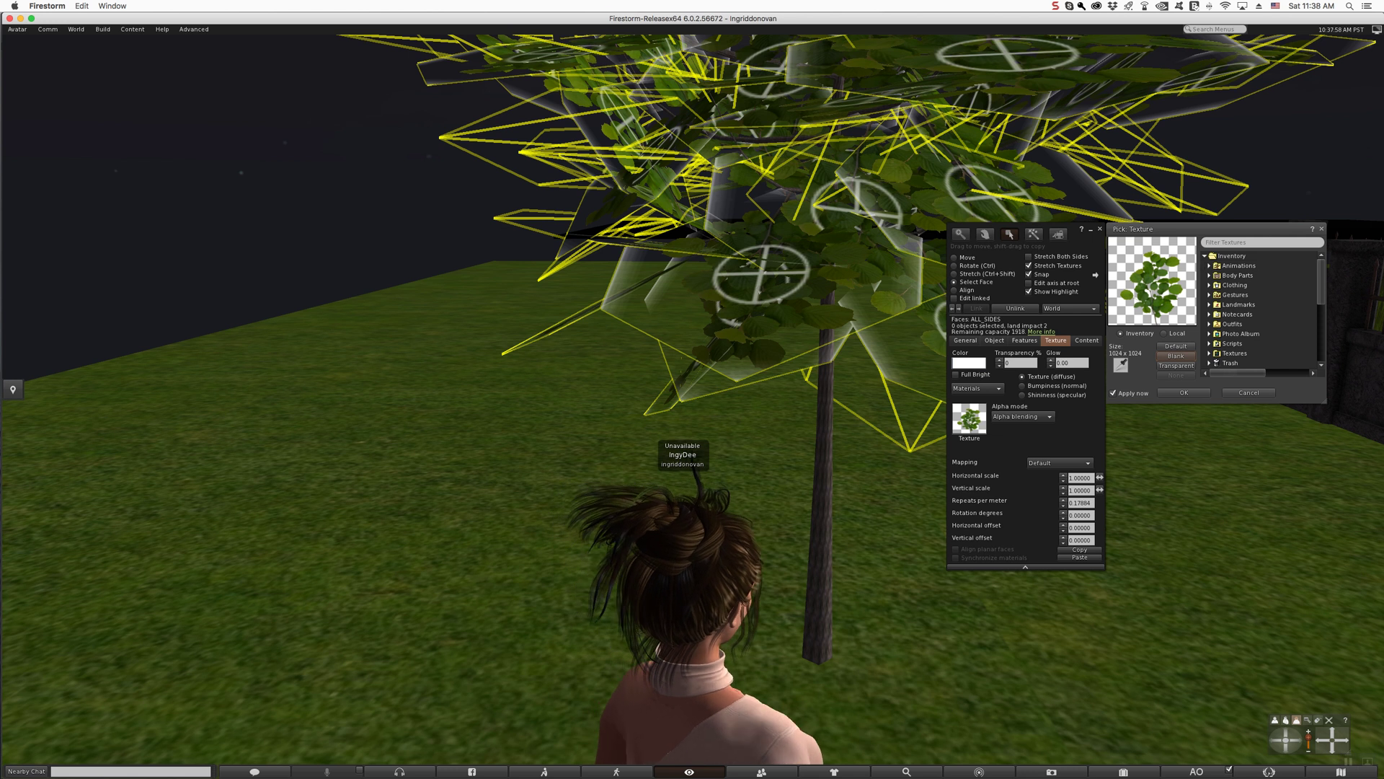
pyautogui.click(1164, 333)
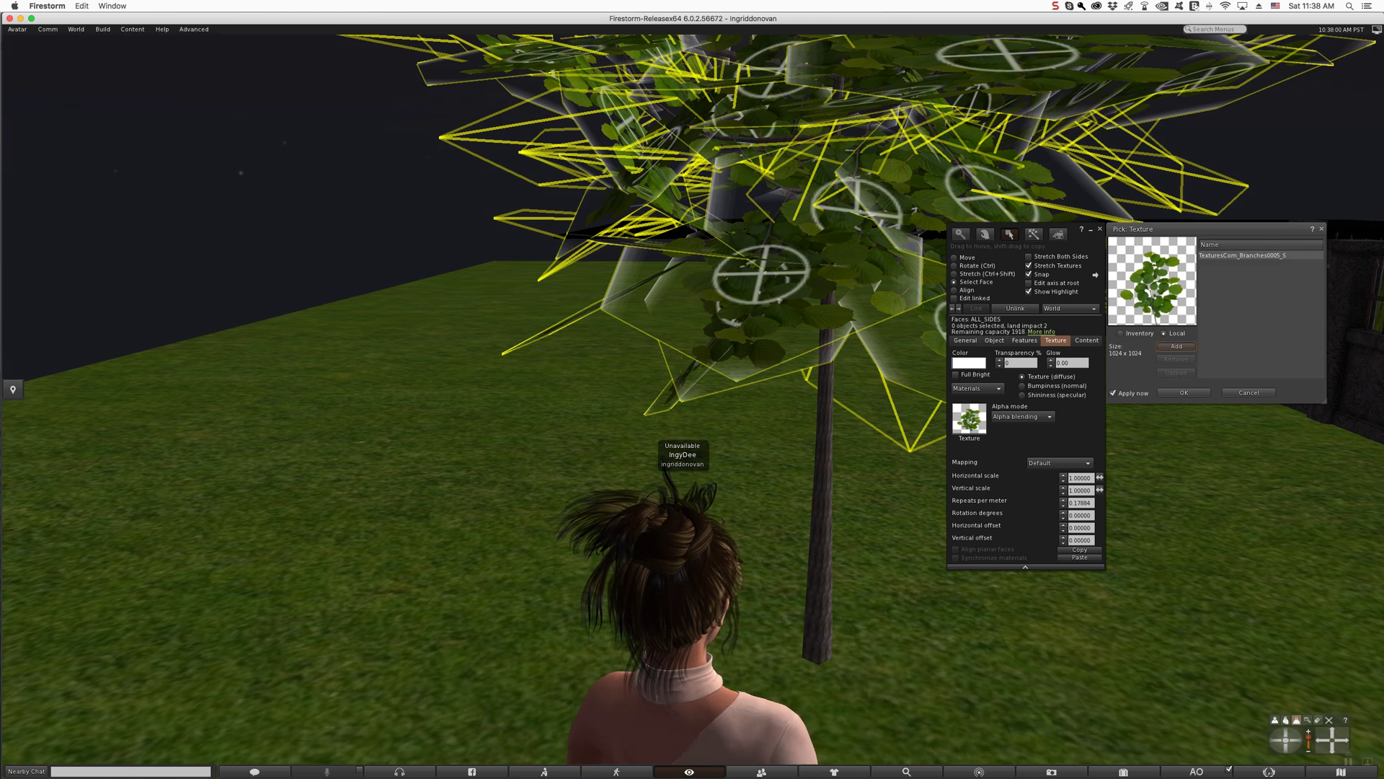
pyautogui.click(1176, 346)
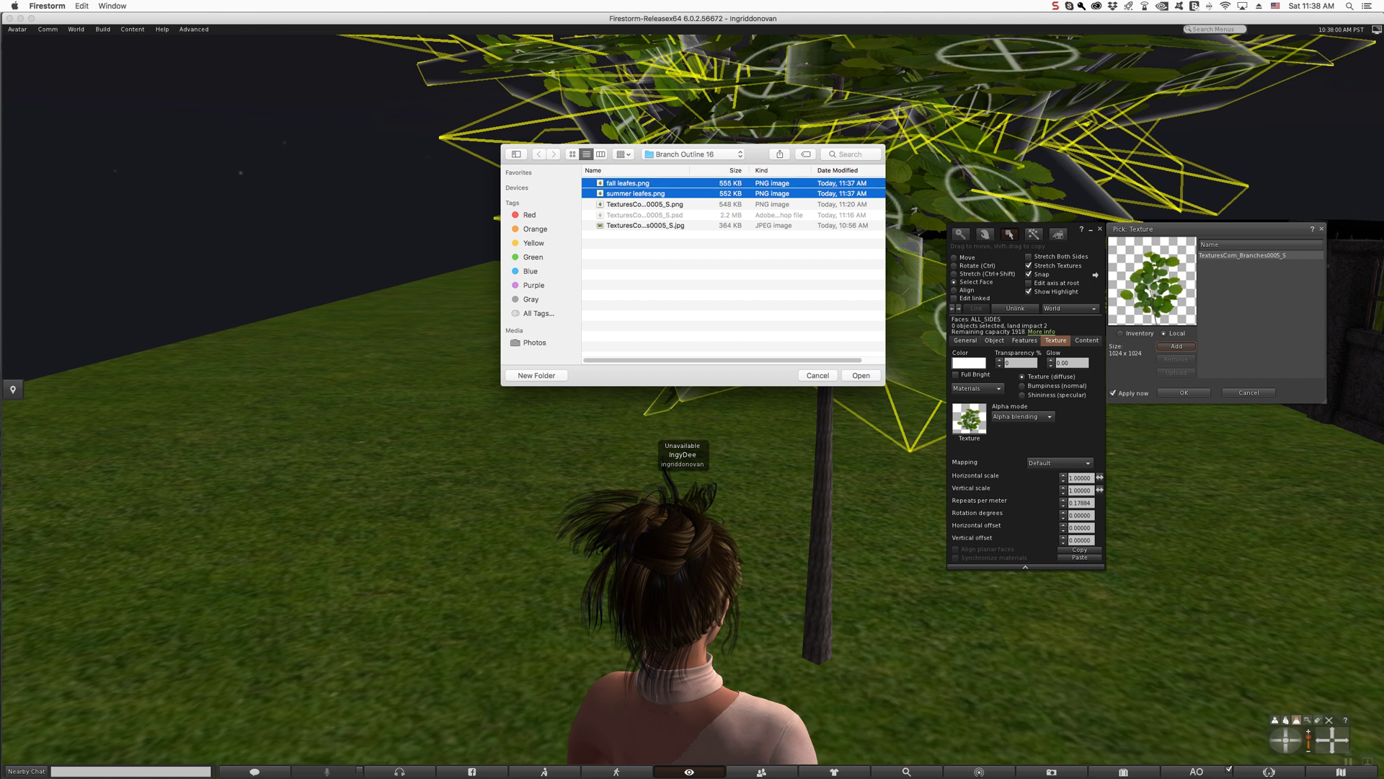
pyautogui.press('Return')
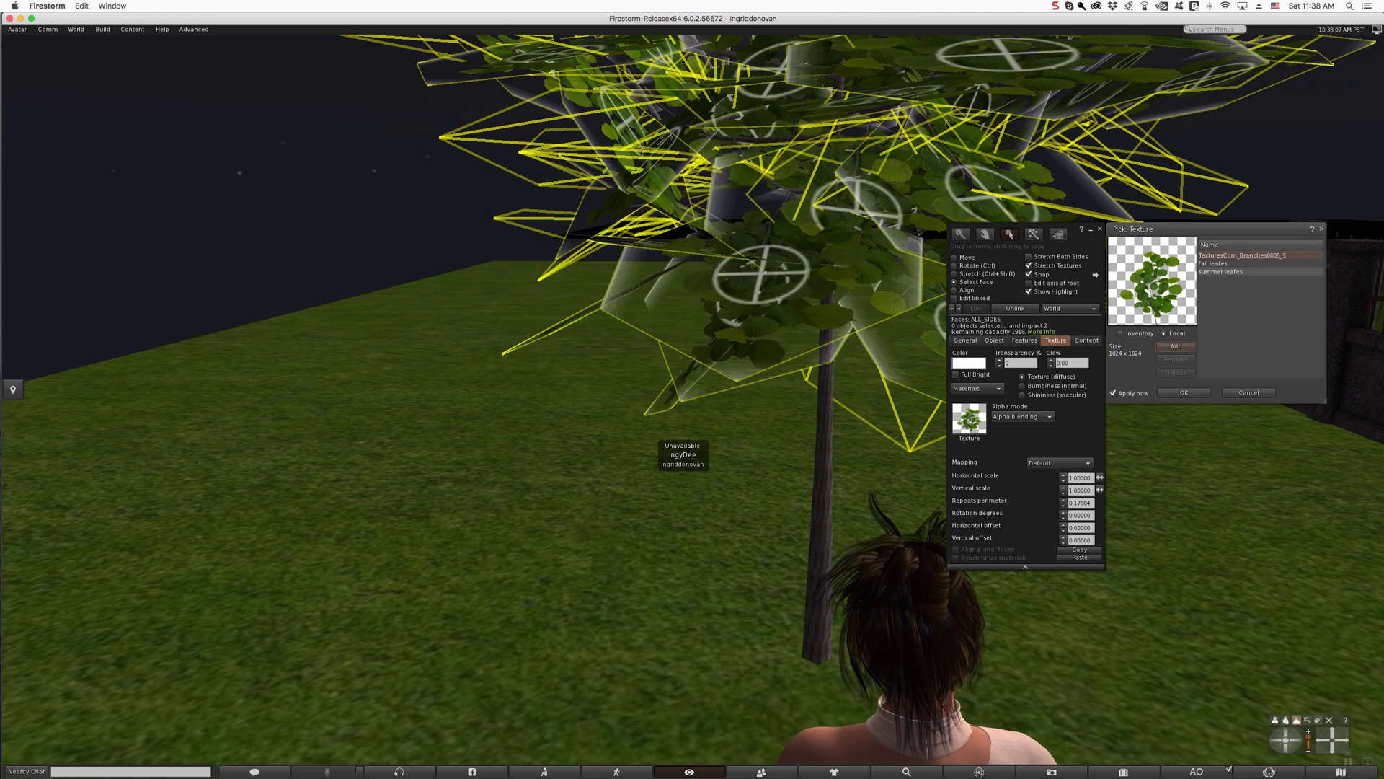
# Step: Compare the two new local textures on the leaf faces and apply summer leafes
pyautogui.click(1222, 272)
pyautogui.click(1218, 264)
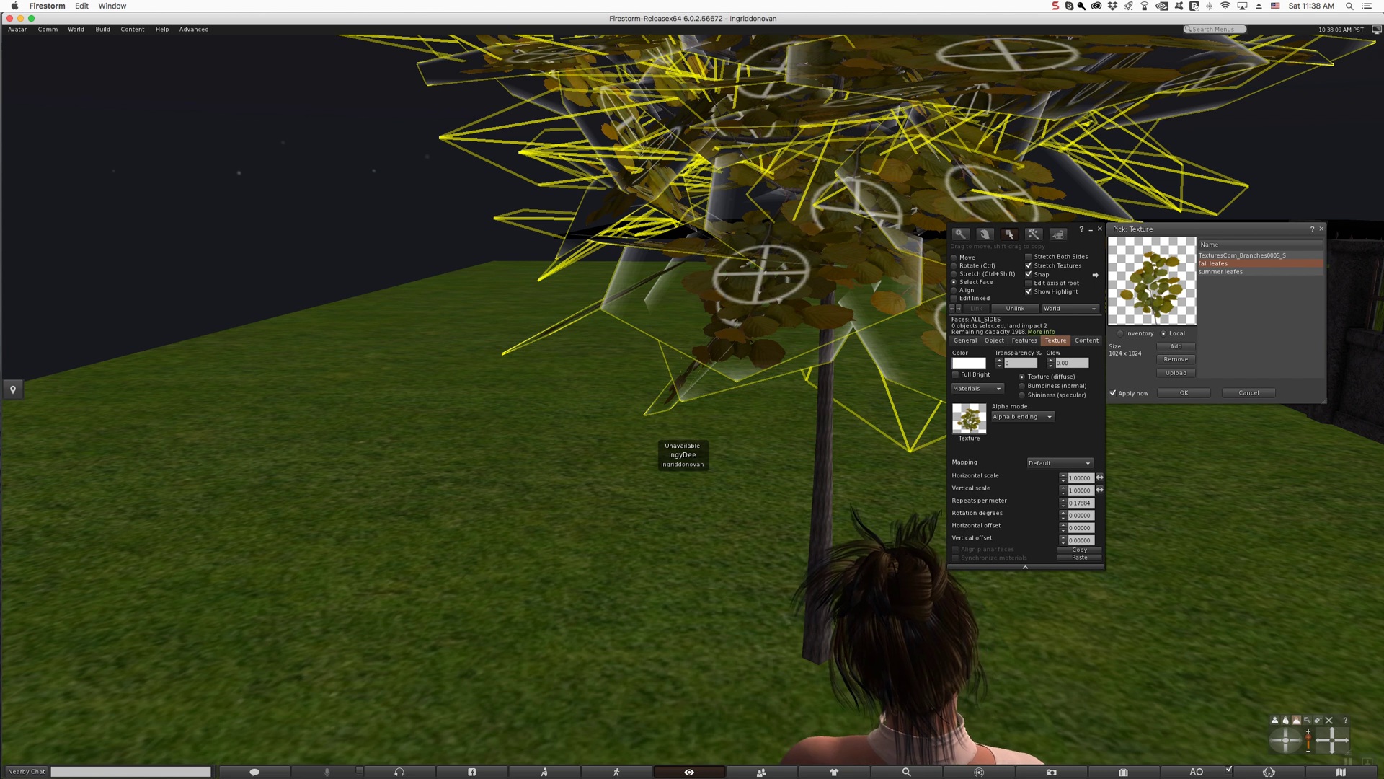
pyautogui.click(1222, 271)
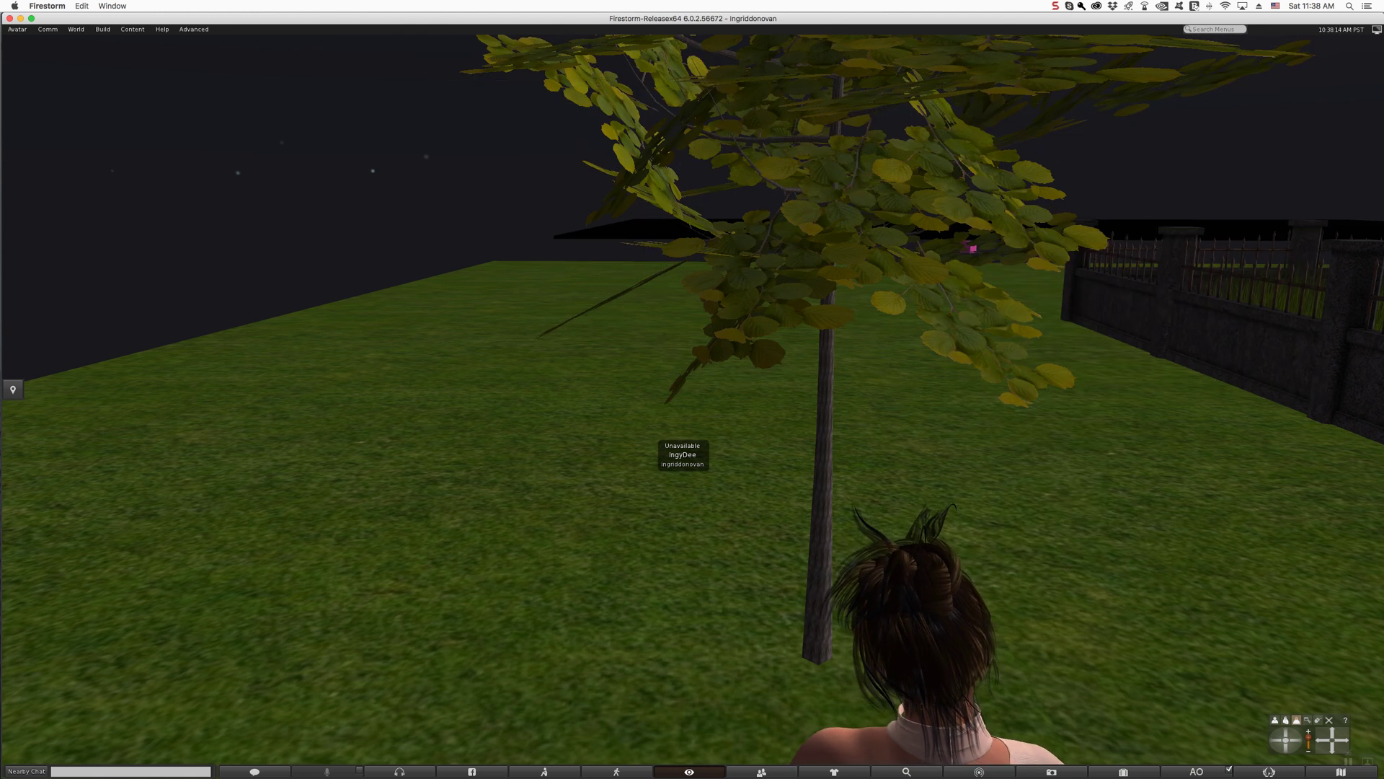
# Step: Edit the tree again, apply the local texture fall leafes to its leaf faces, and finish editing
pyautogui.rightClick(887, 263)
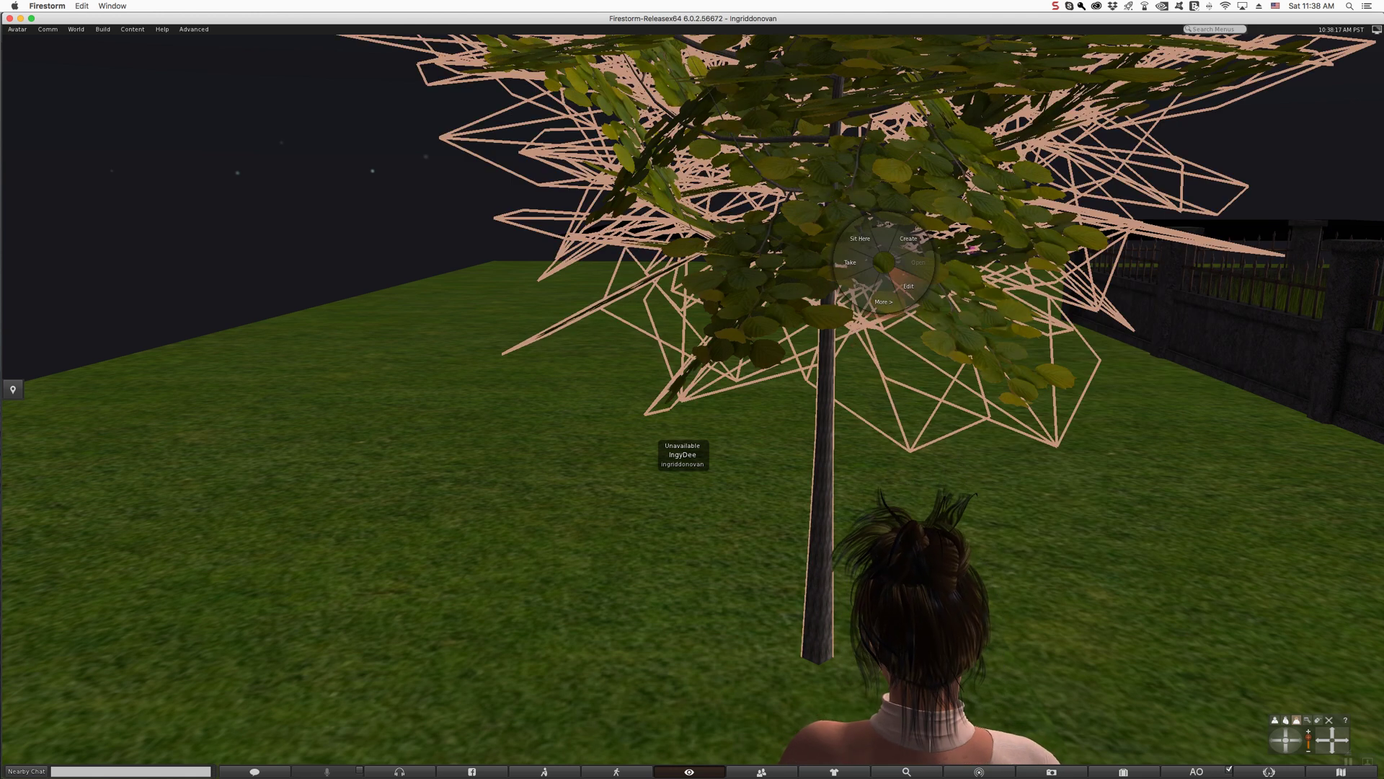
pyautogui.click(912, 287)
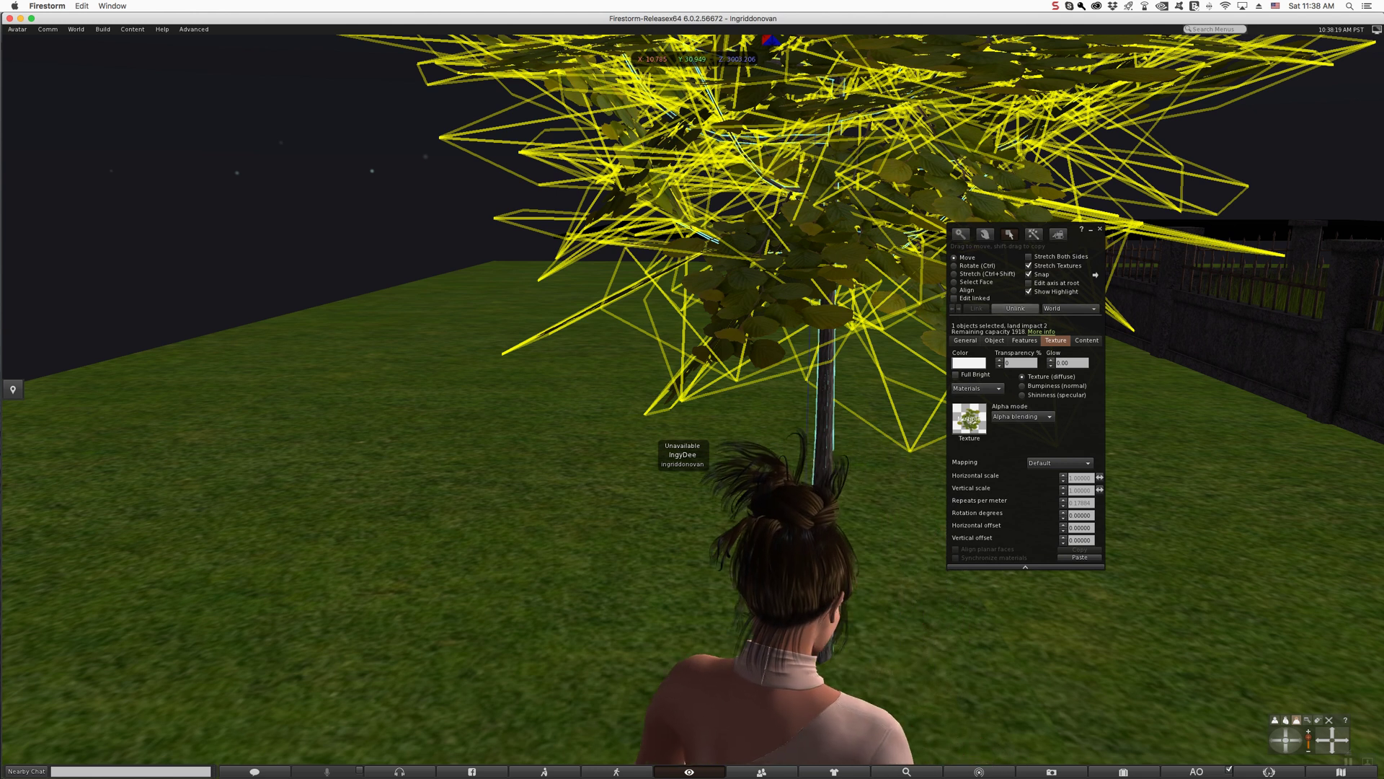
pyautogui.click(955, 282)
pyautogui.click(888, 270)
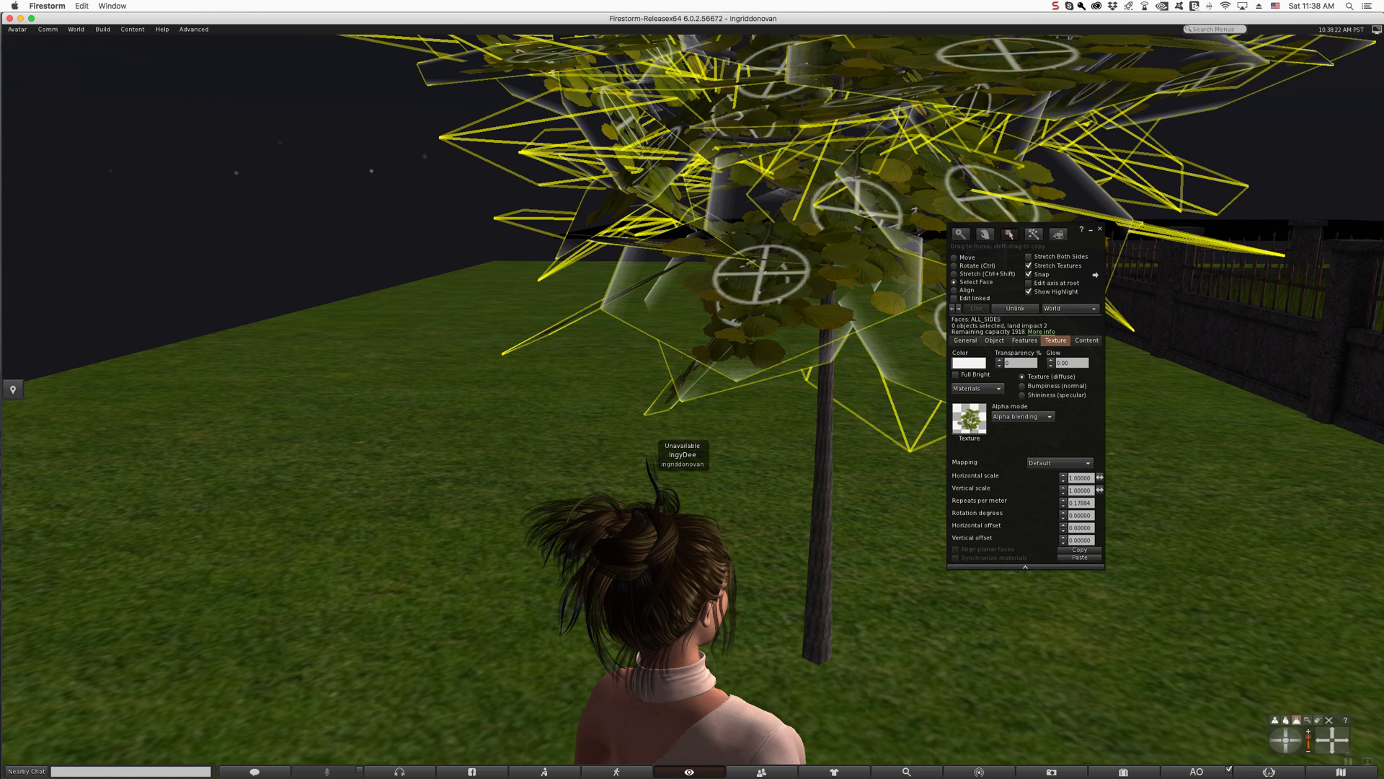
pyautogui.click(969, 418)
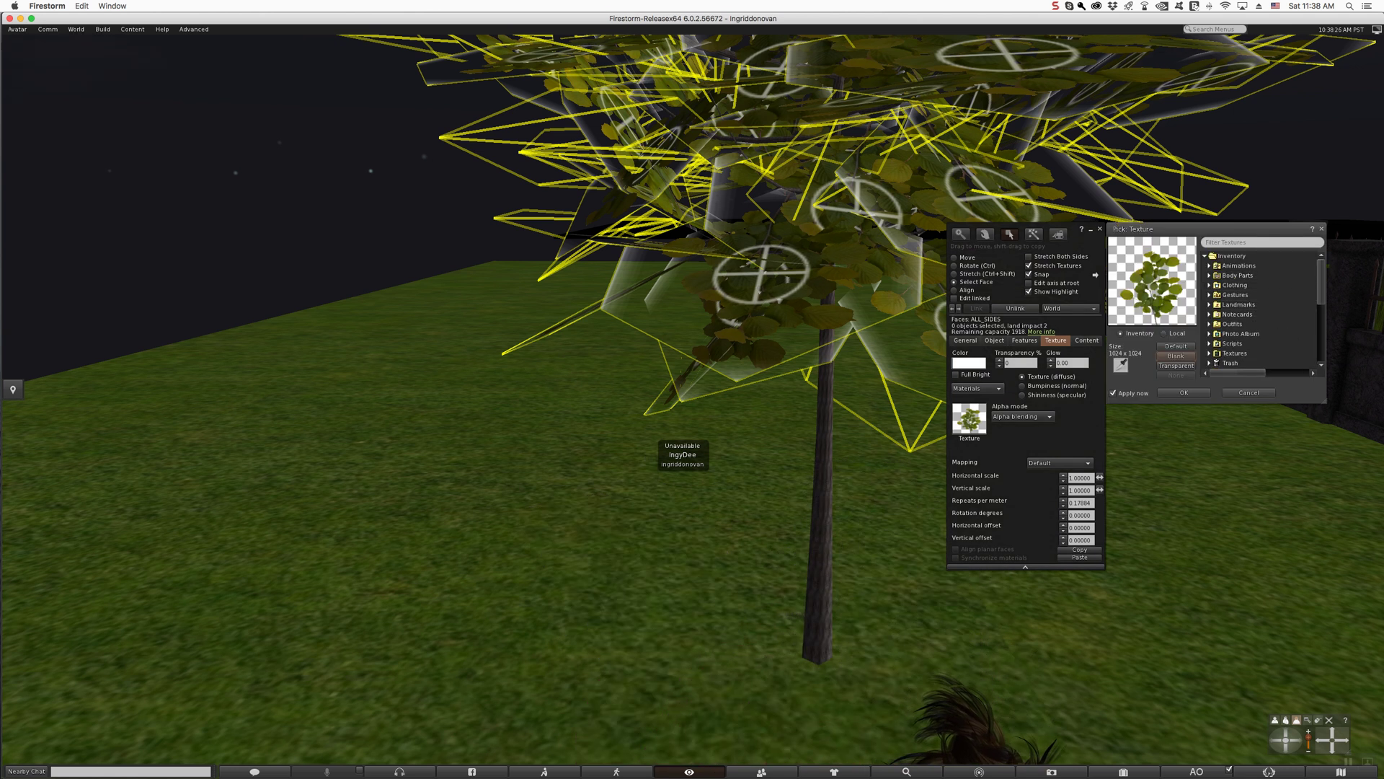
pyautogui.click(1163, 333)
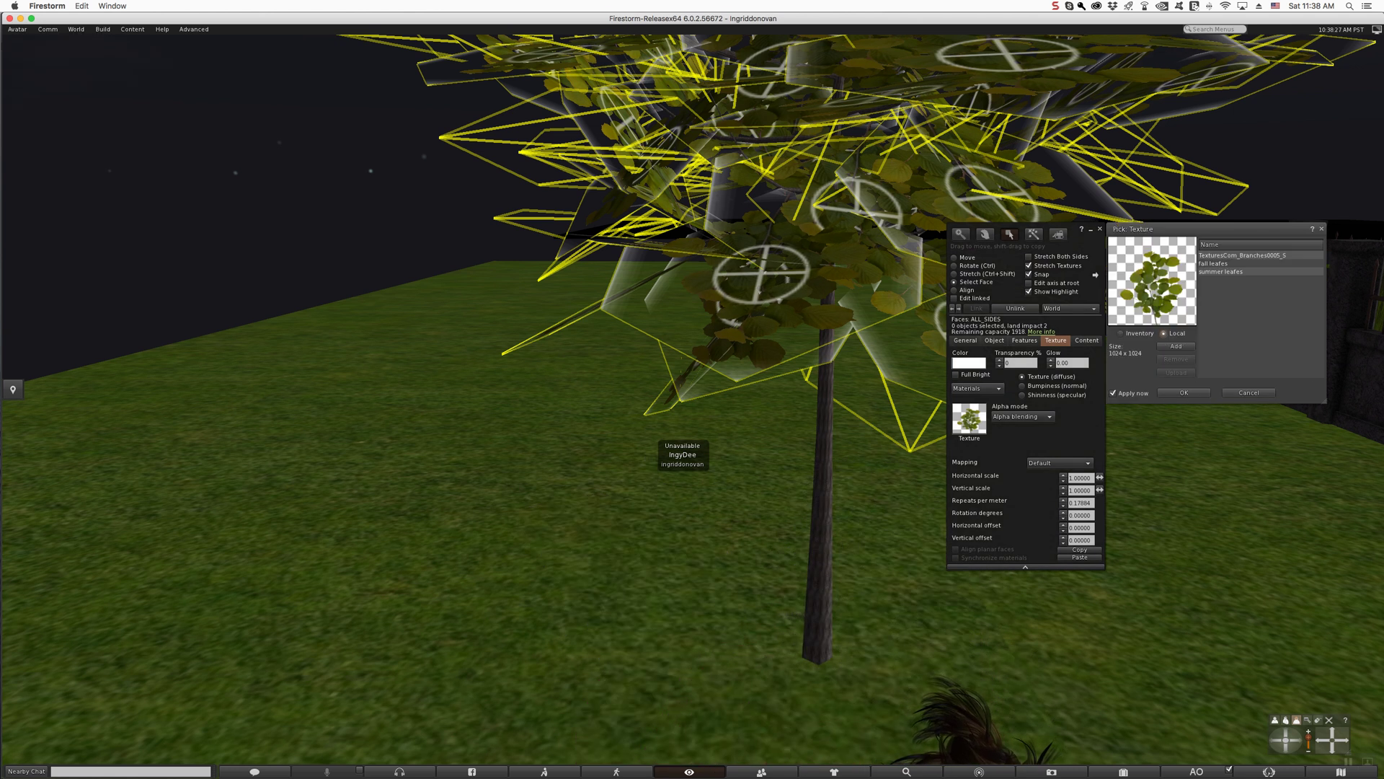
pyautogui.click(1220, 272)
pyautogui.click(1215, 264)
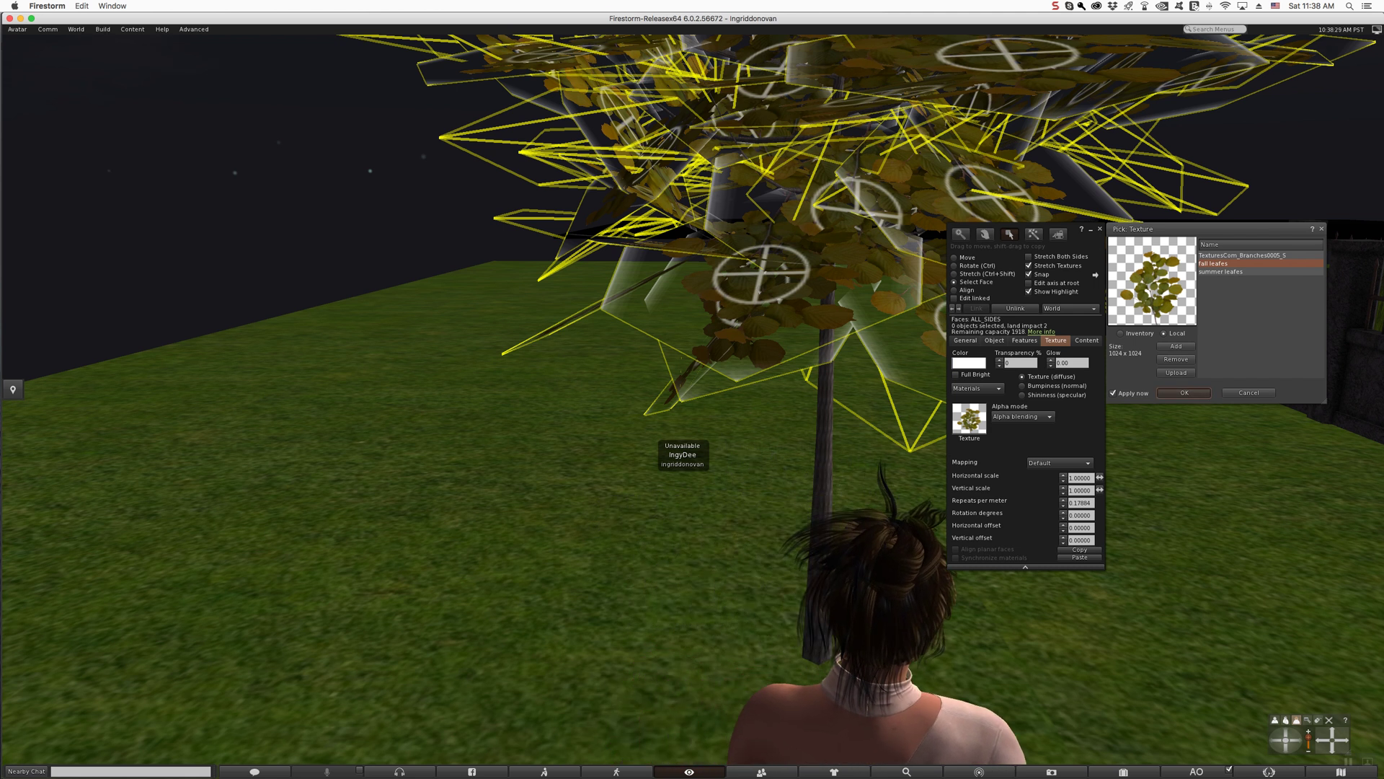
pyautogui.click(1184, 393)
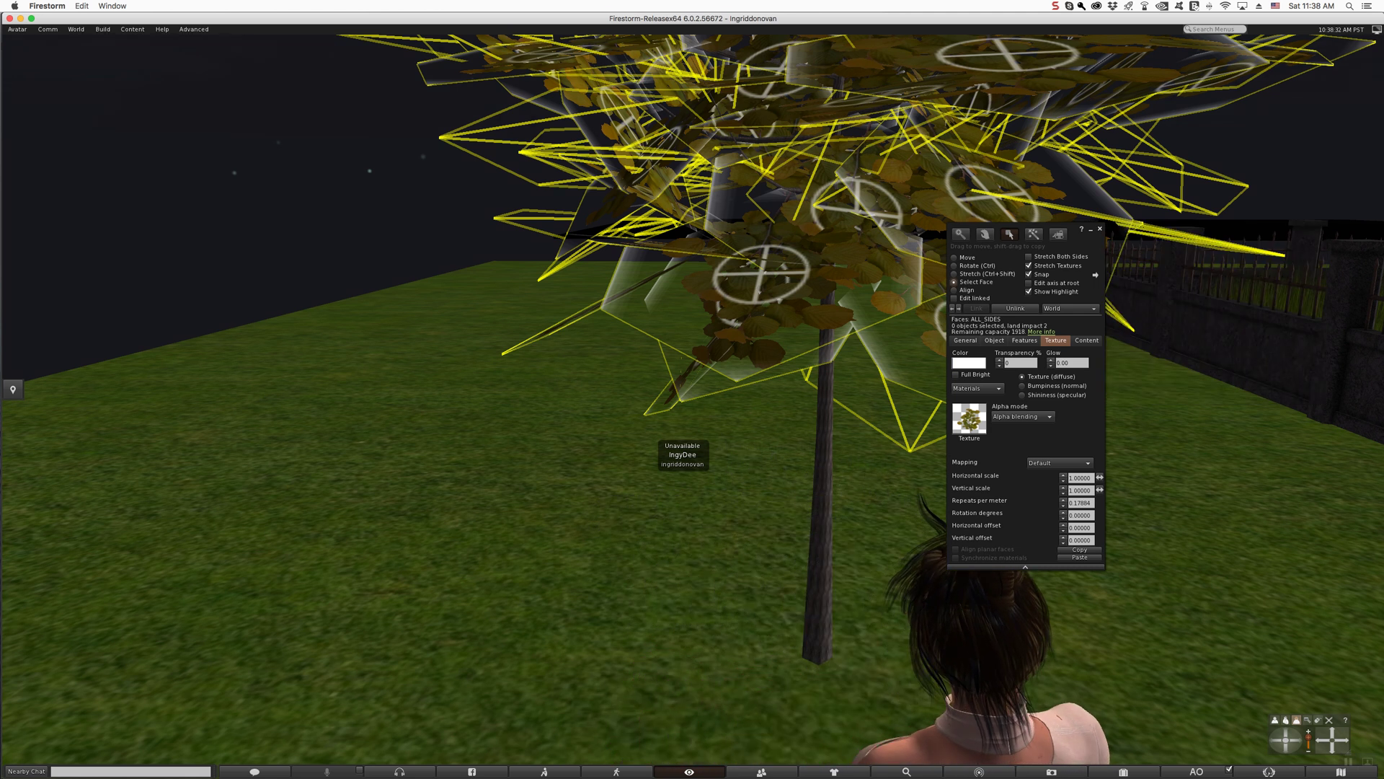
pyautogui.press('Escape')
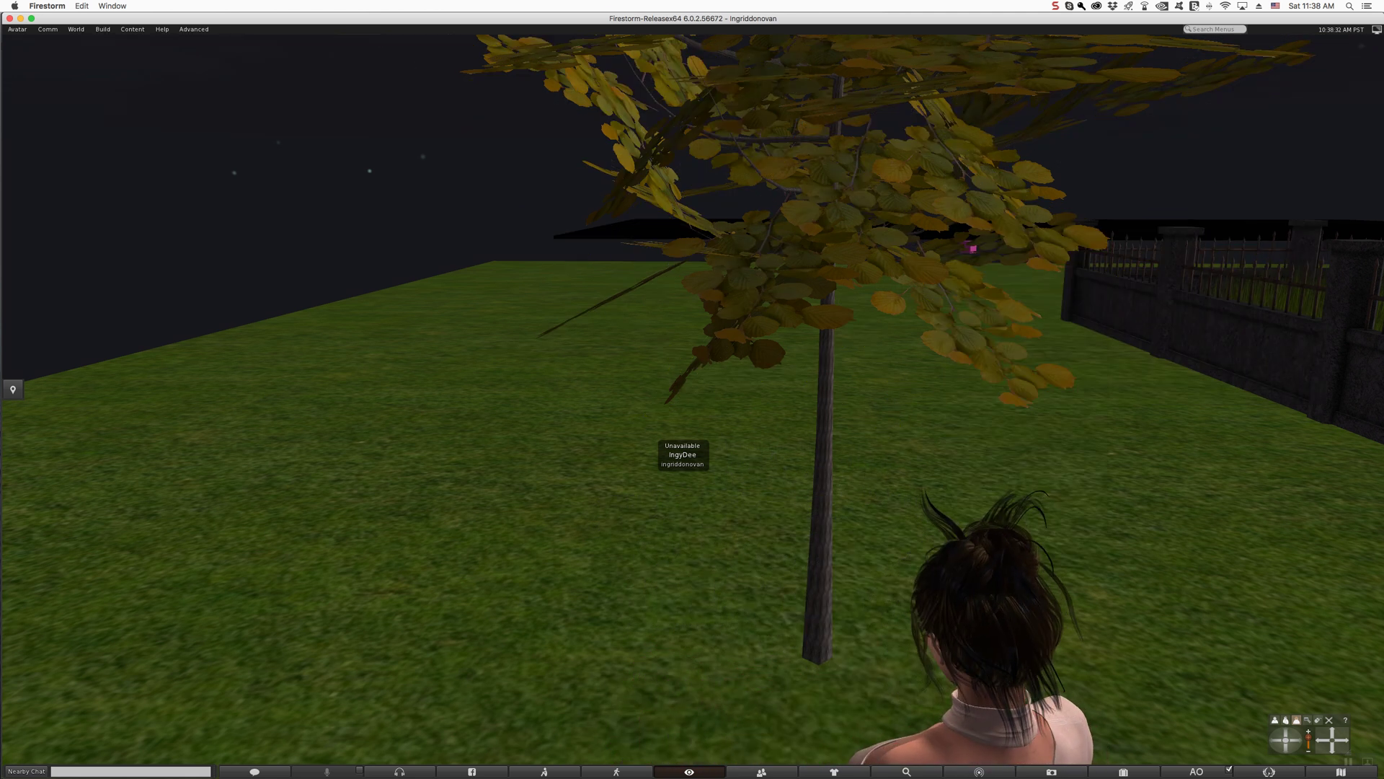
# Step: Move the avatar around to examine the tree with its fall leaves and the surroundings
pyautogui.press('Right')
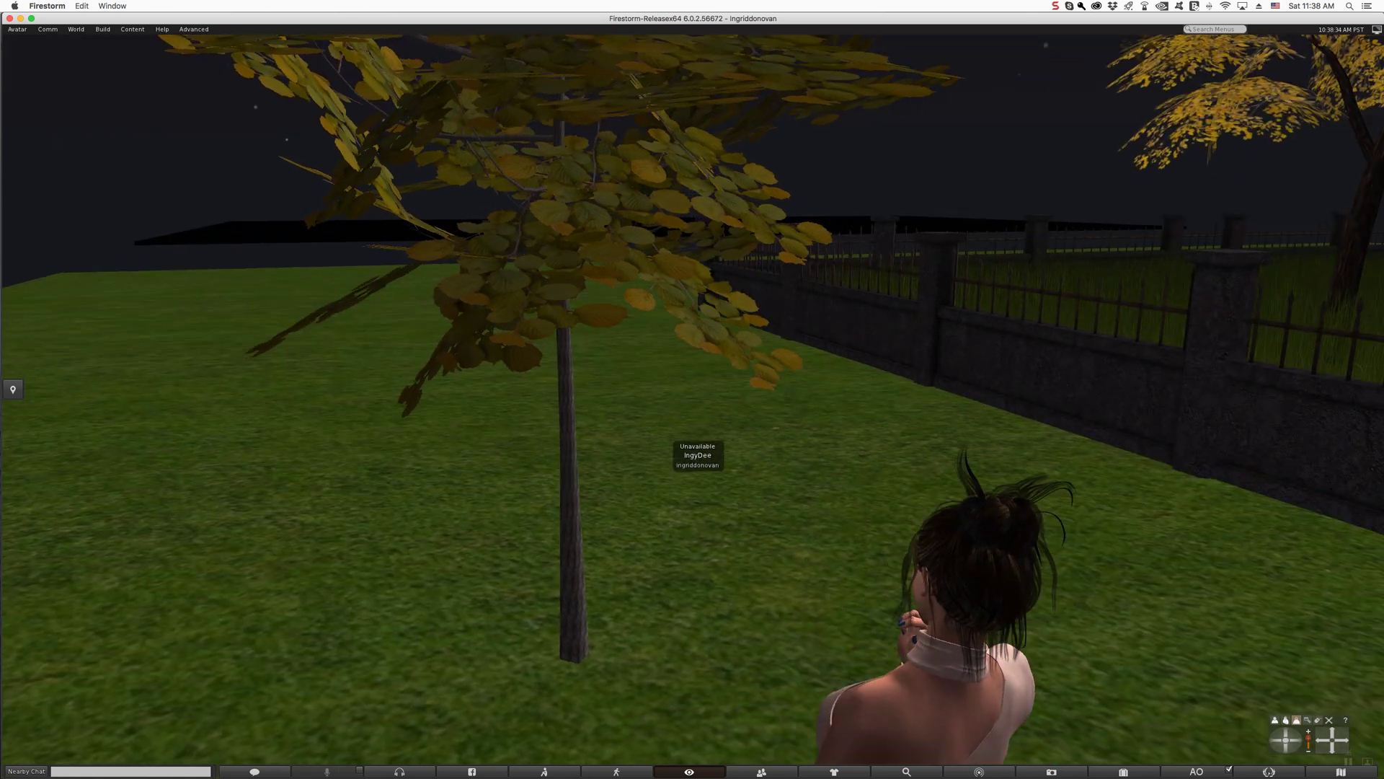
pyautogui.press('Left')
pyautogui.press('Down')
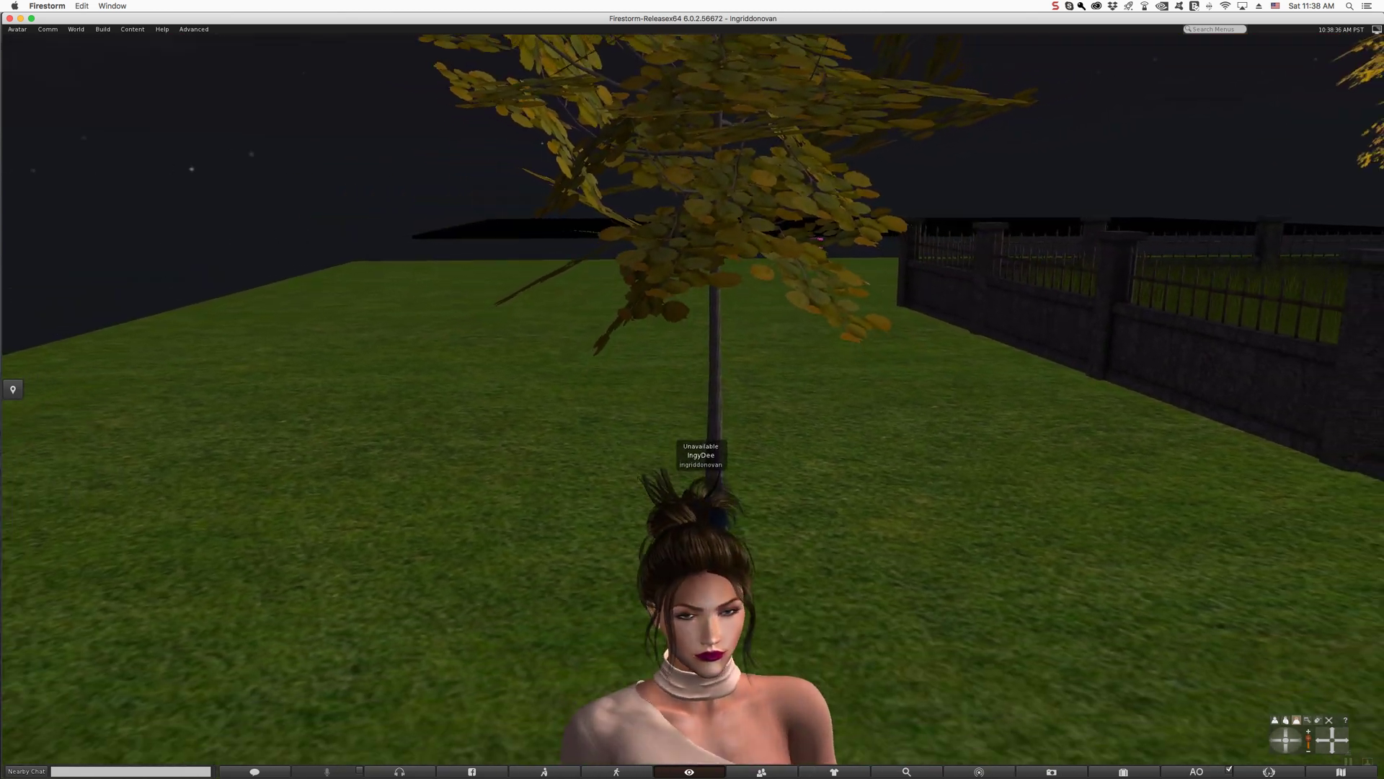
pyautogui.press('Left')
pyautogui.press('Right')
pyautogui.press('Up')
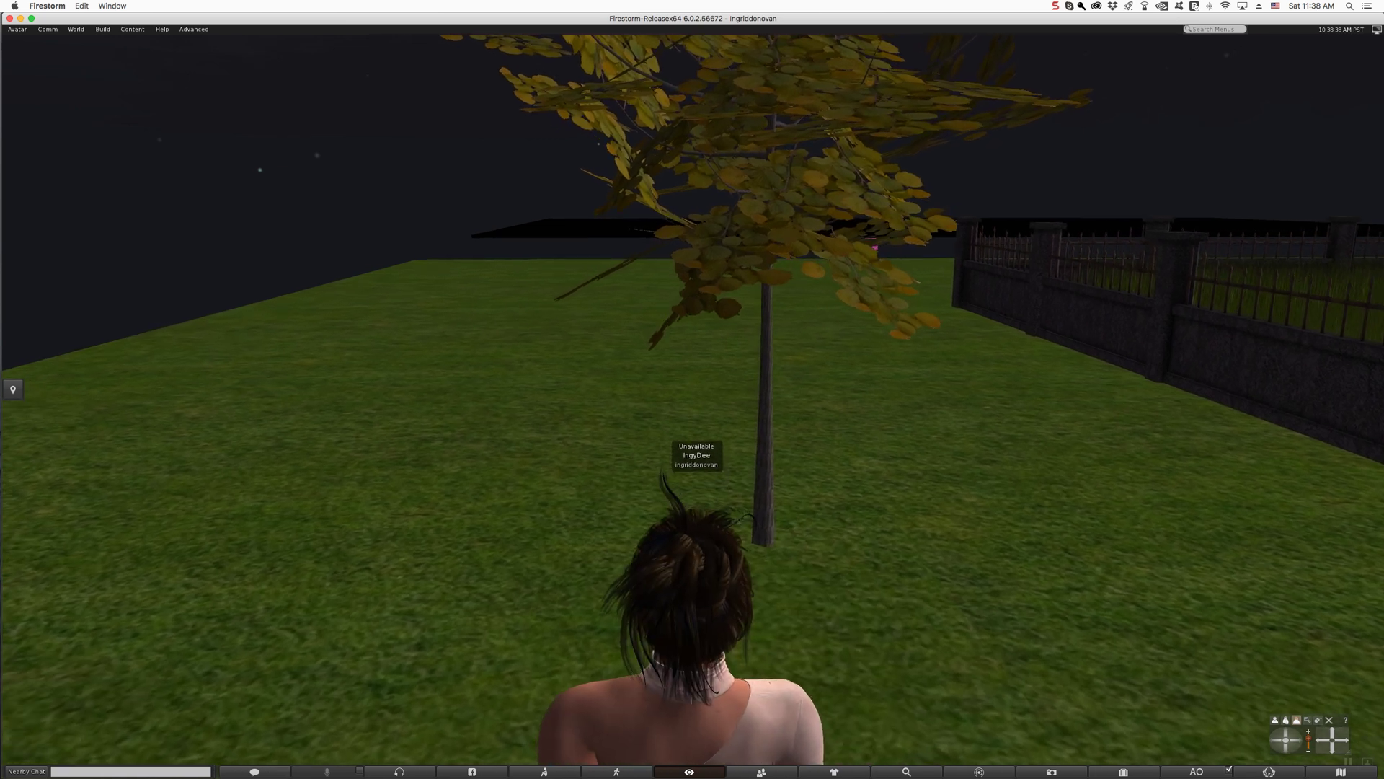
# Step: Edit the tree's leaf faces, upload their local texture fall leafes to the inventory for L$10, and close the editing windows
pyautogui.rightClick(899, 301)
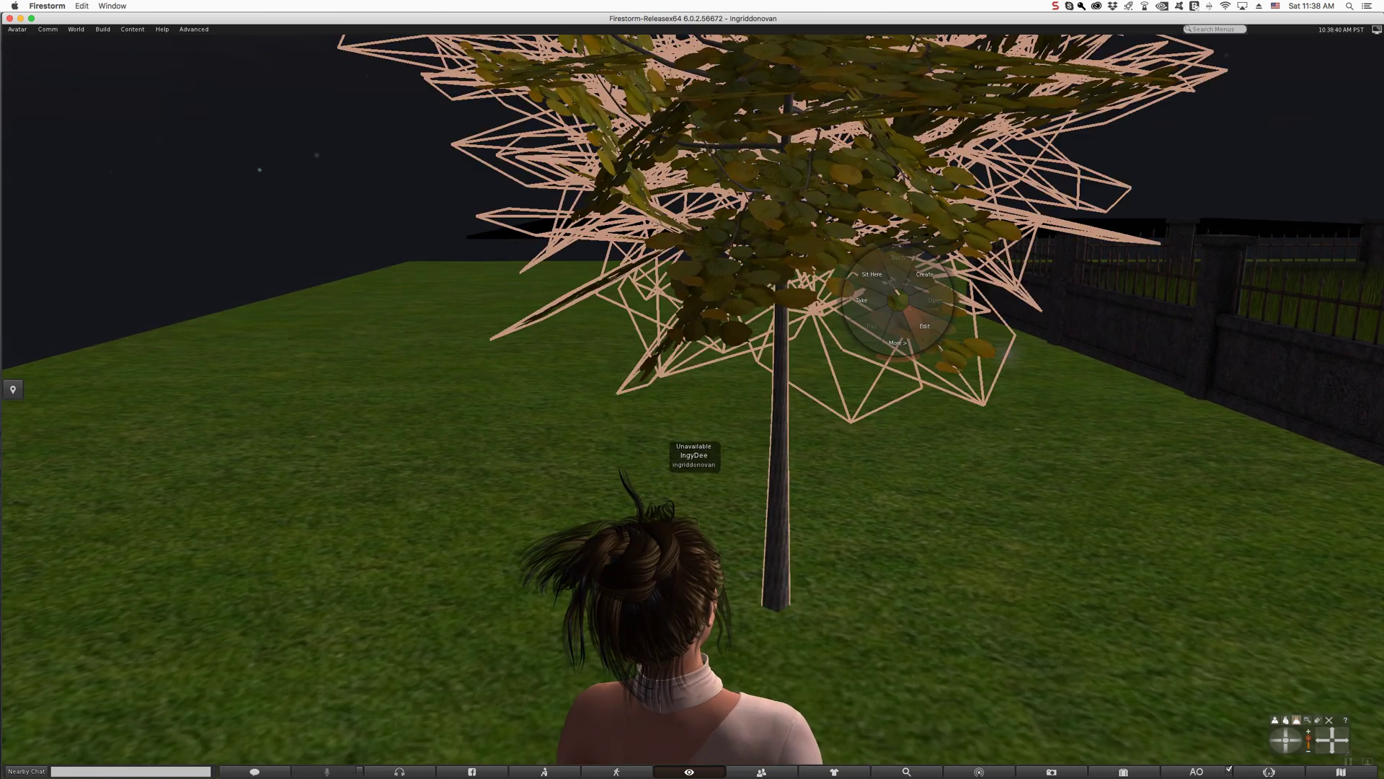
pyautogui.click(929, 331)
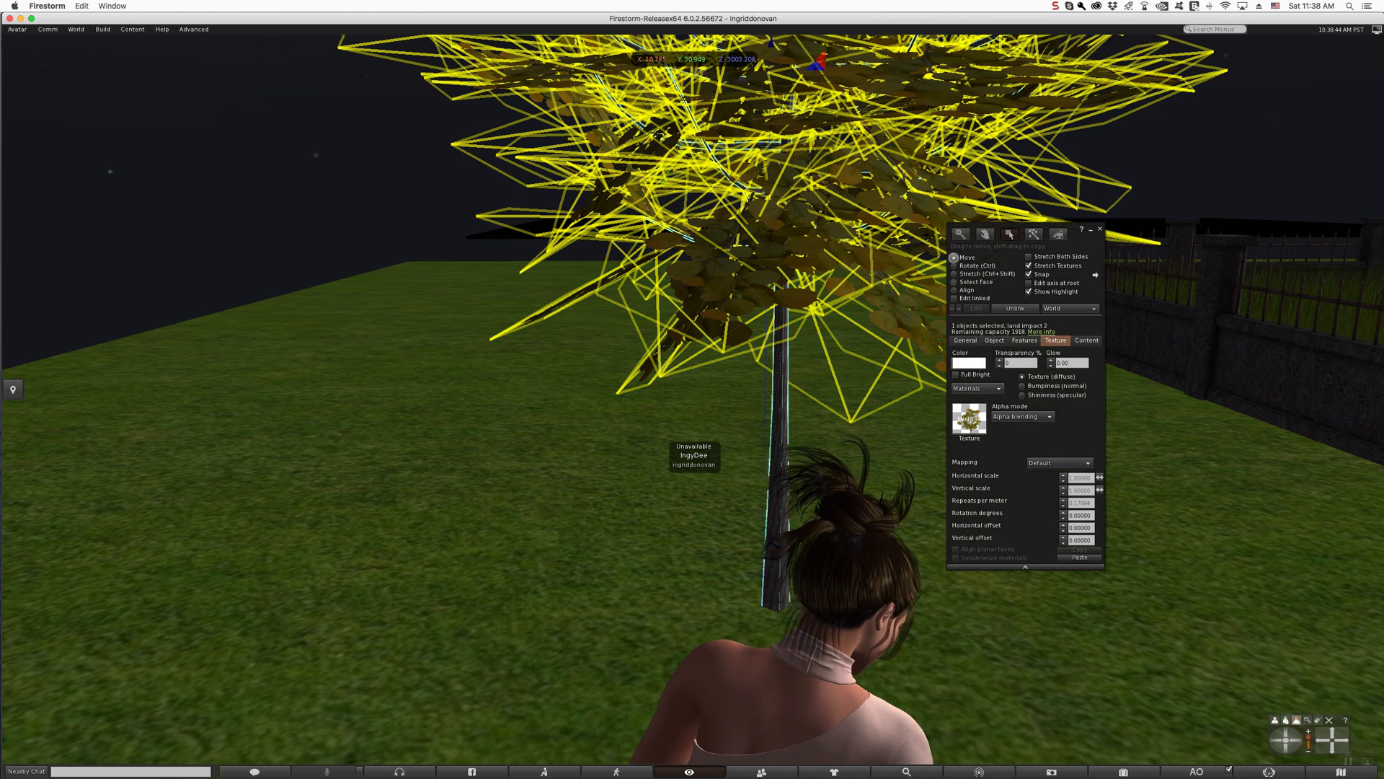
pyautogui.click(956, 282)
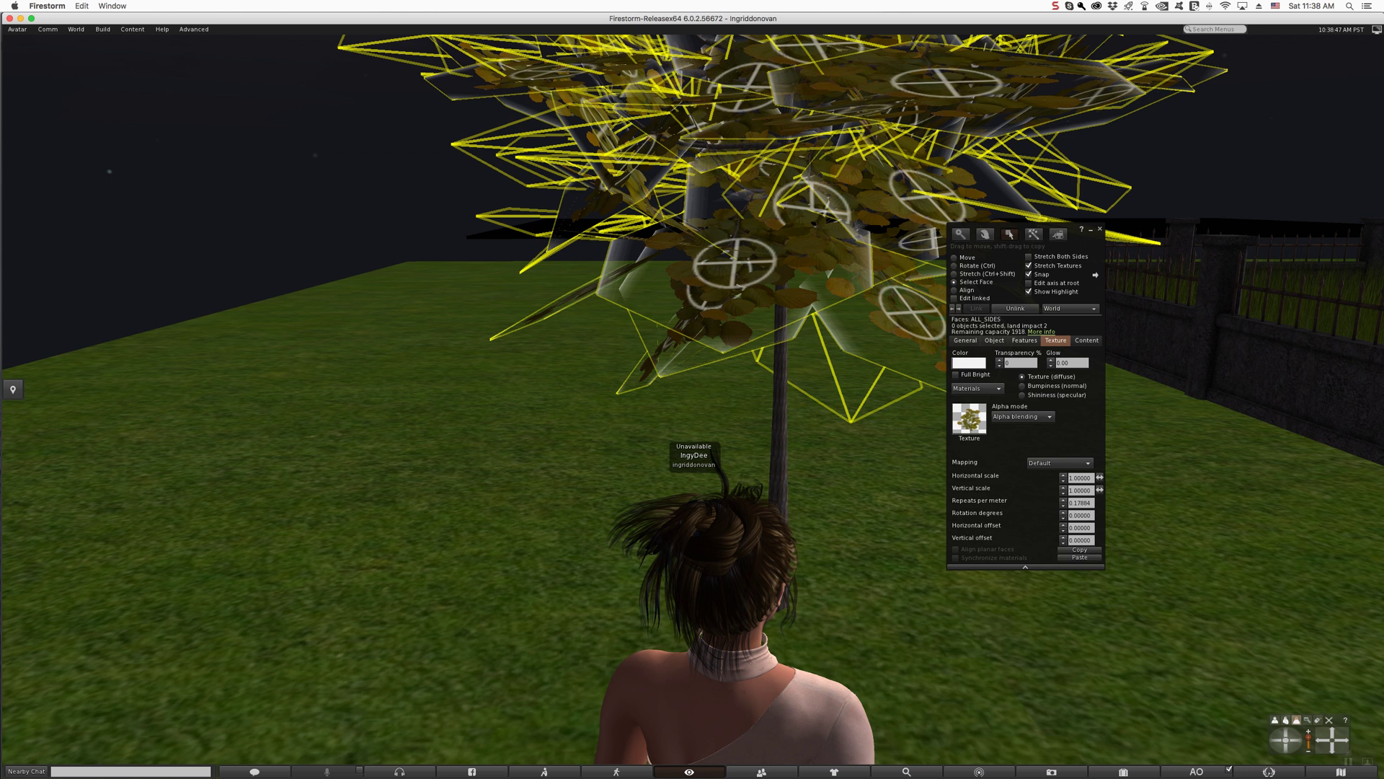
pyautogui.click(969, 419)
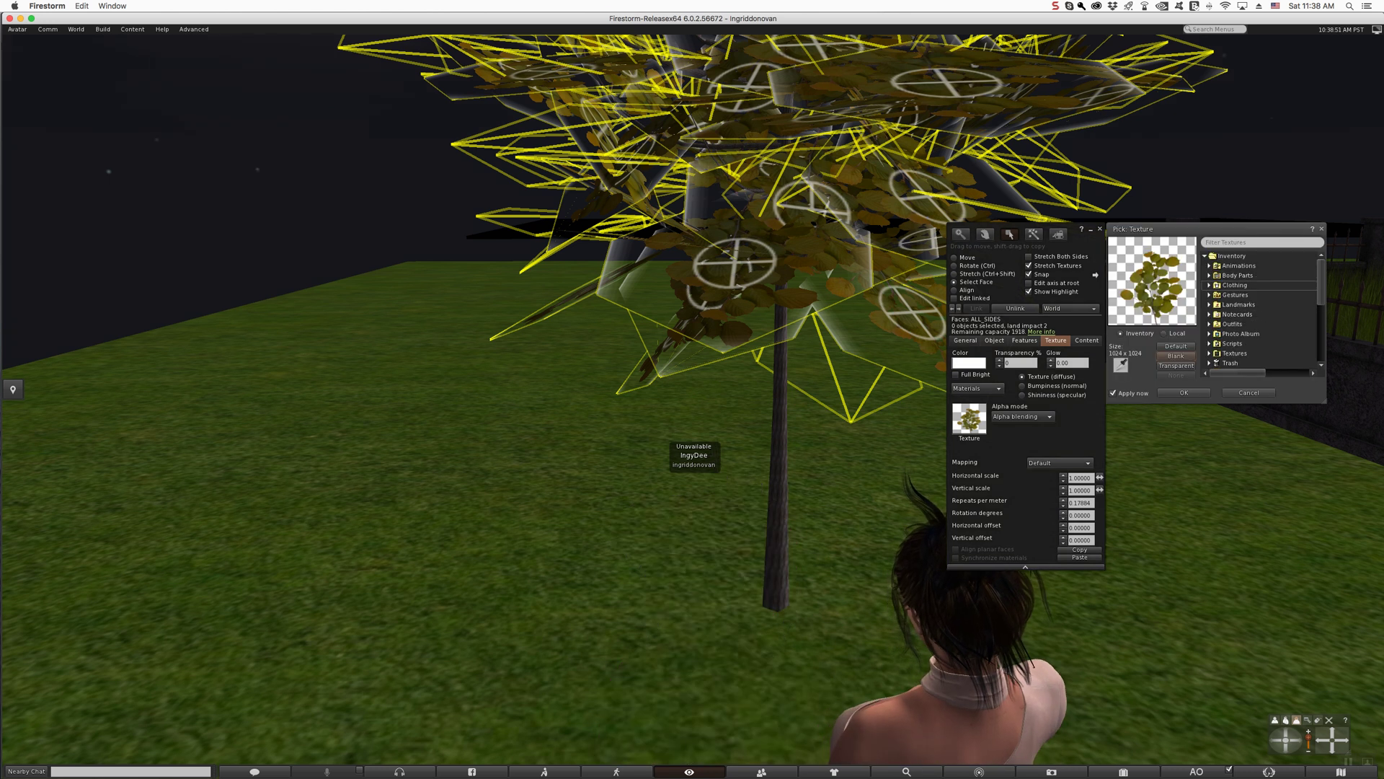
pyautogui.click(1164, 334)
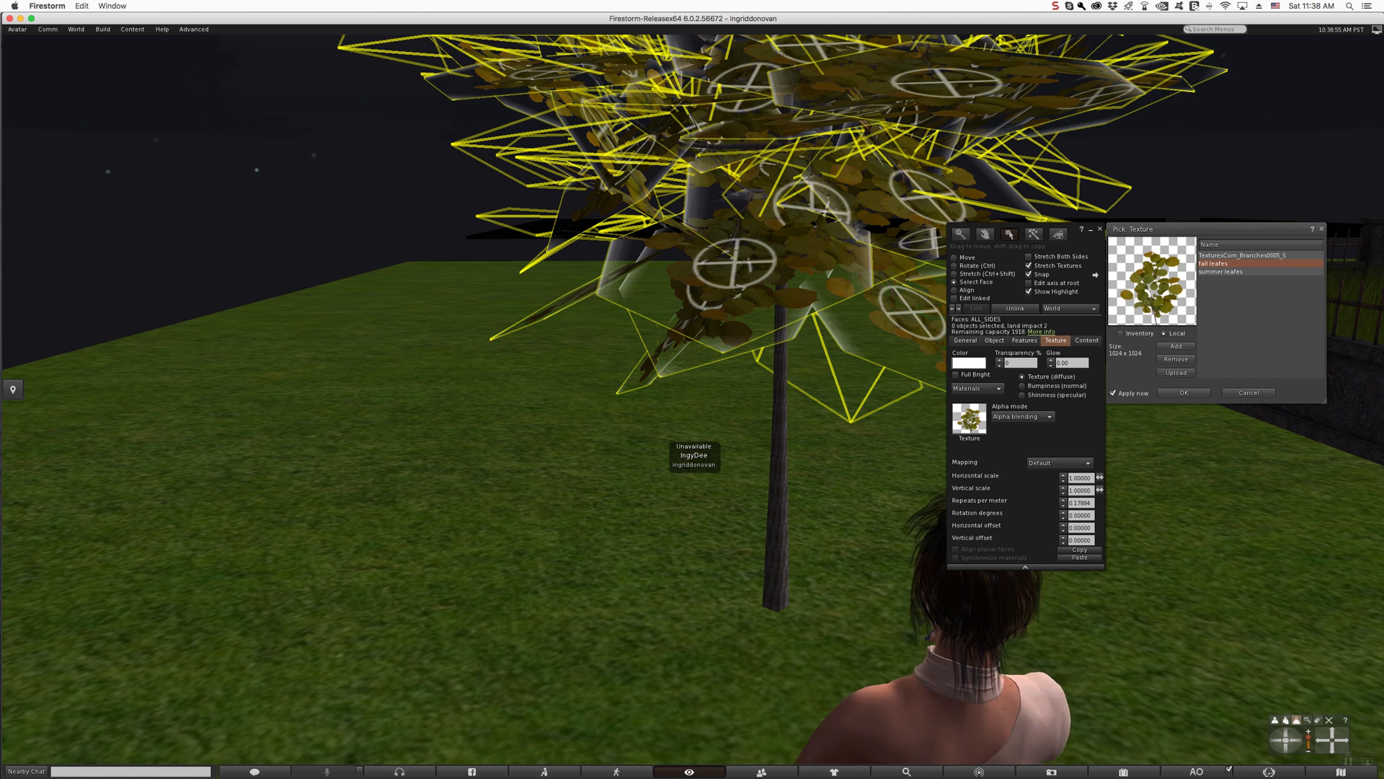
pyautogui.click(1176, 373)
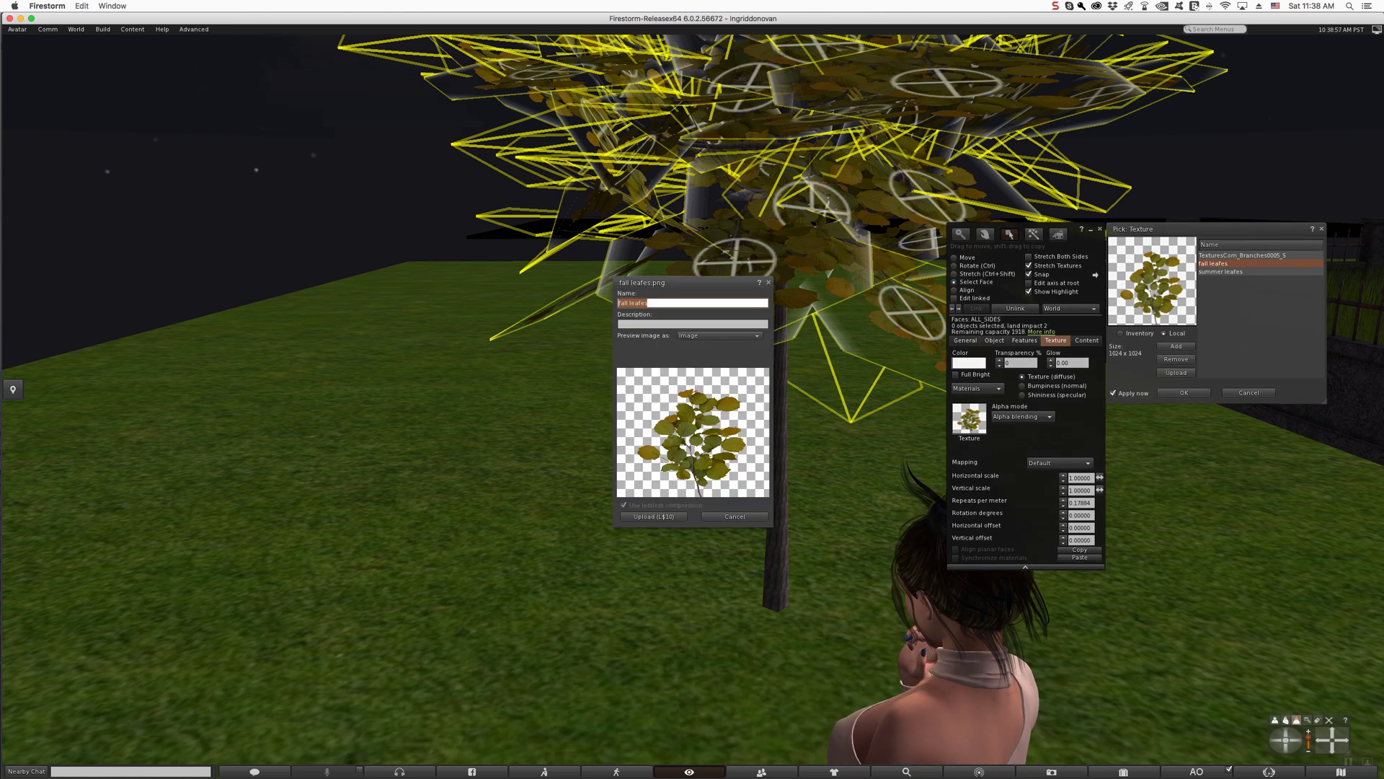
pyautogui.click(653, 517)
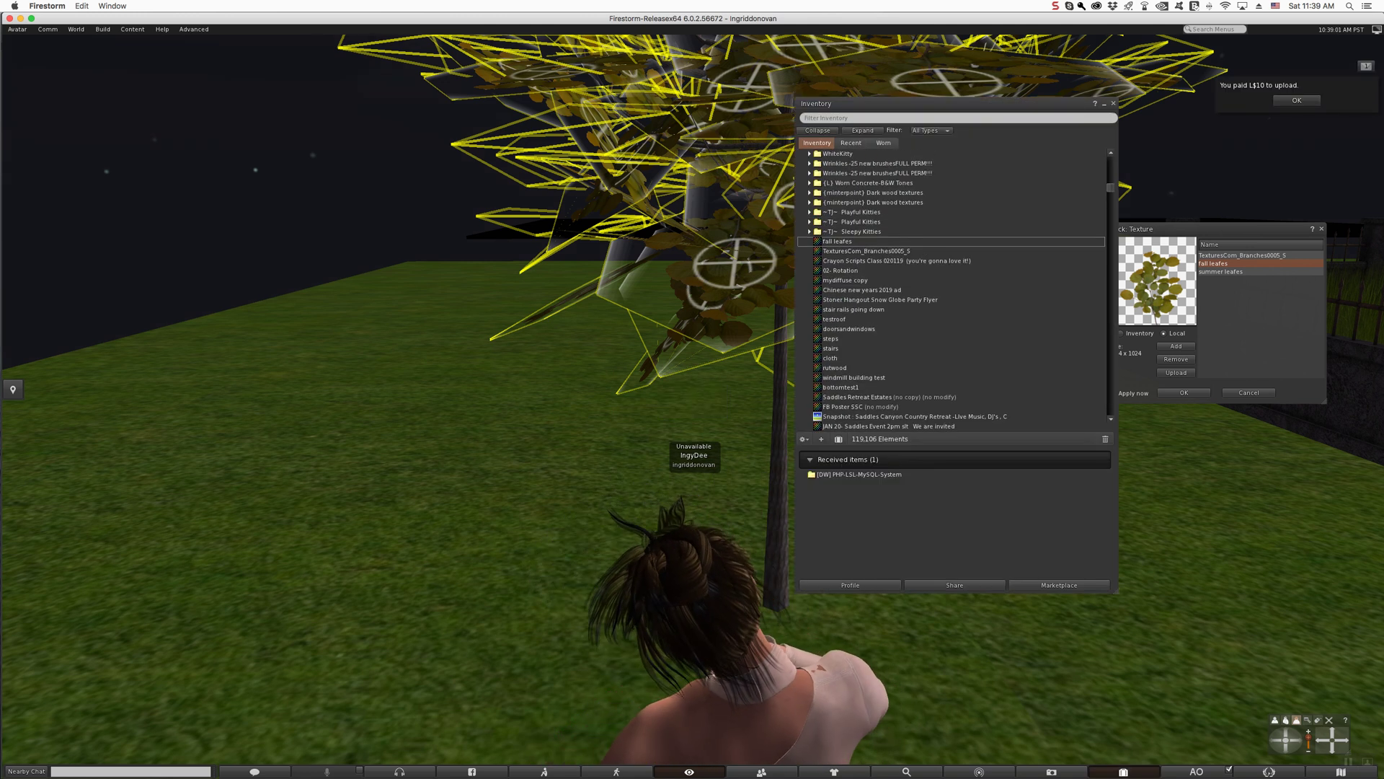
pyautogui.click(1113, 103)
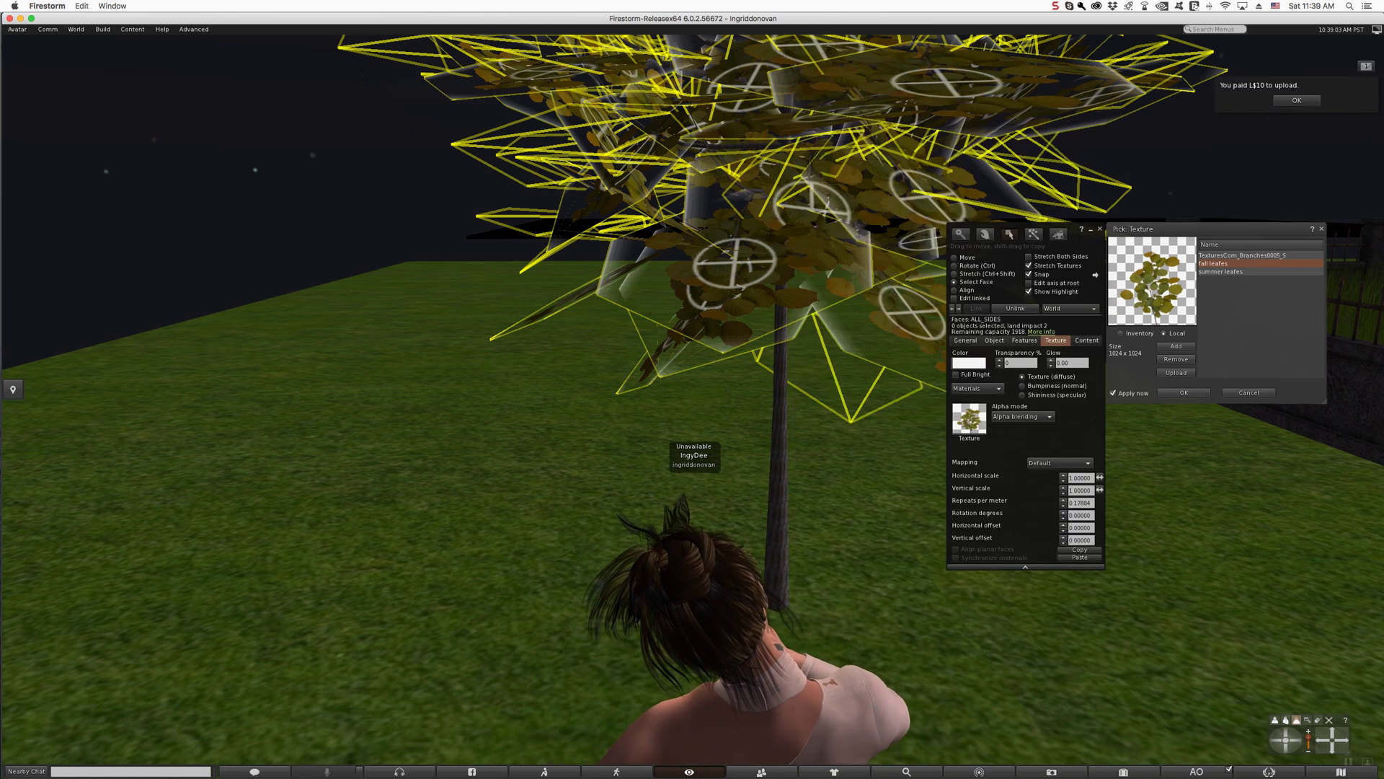
pyautogui.click(1099, 229)
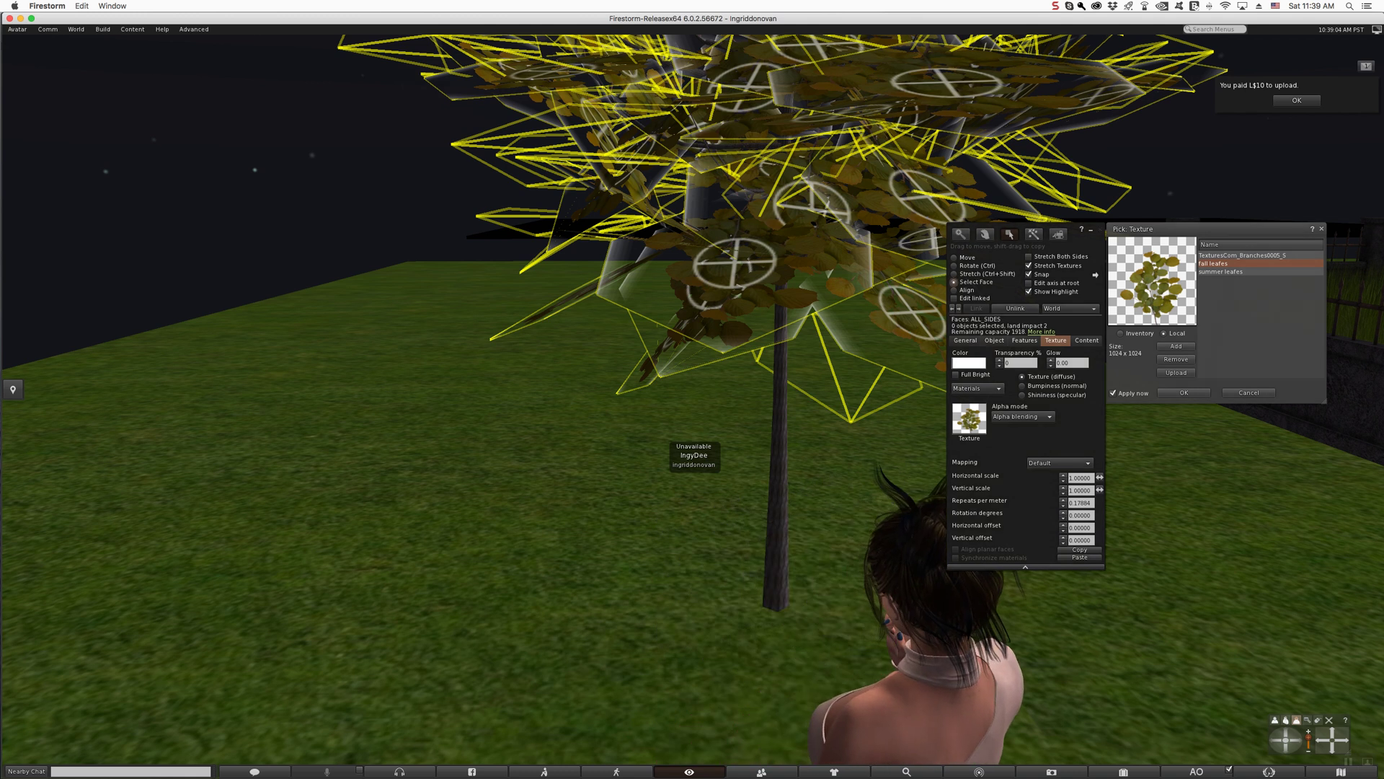
pyautogui.press('super+b')
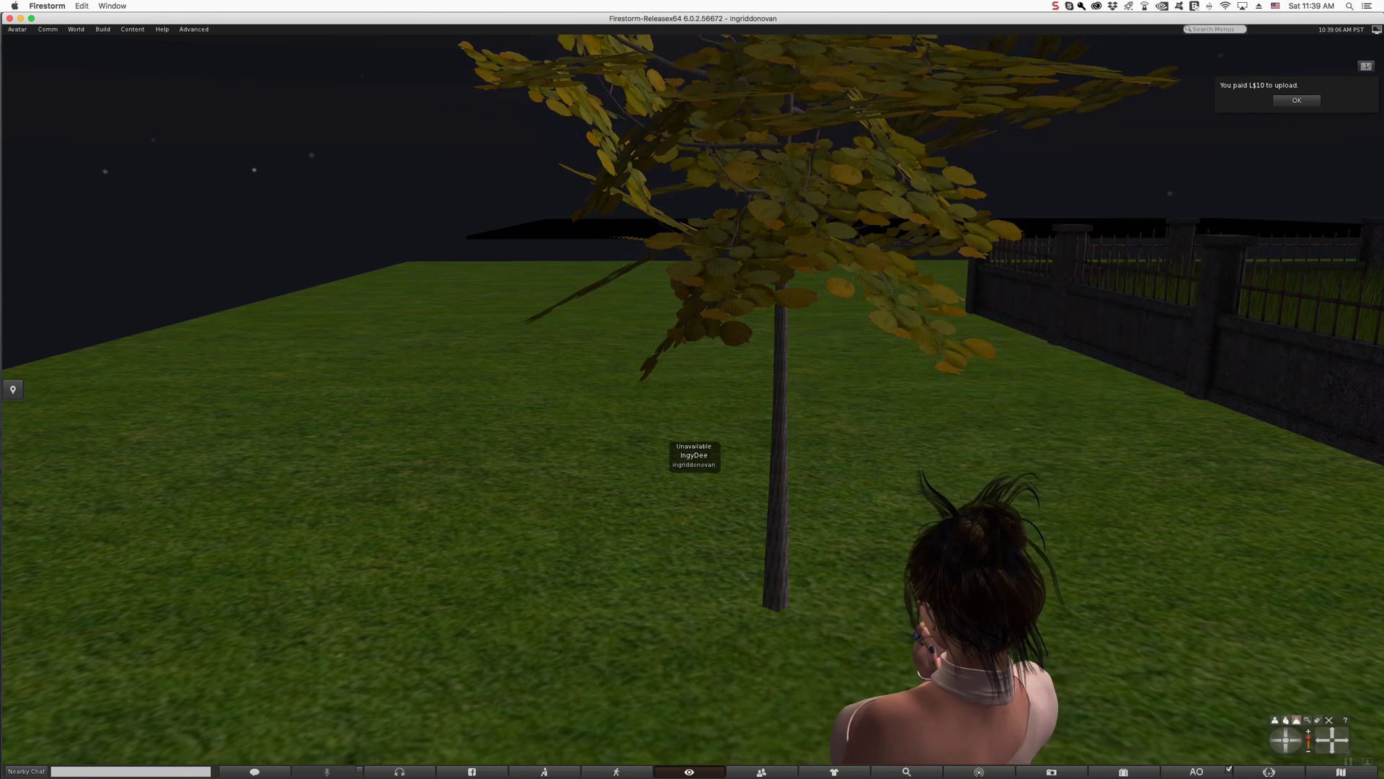
# Step: Open the tree for editing again and select only its leaf faces
pyautogui.rightClick(742, 238)
pyautogui.click(766, 263)
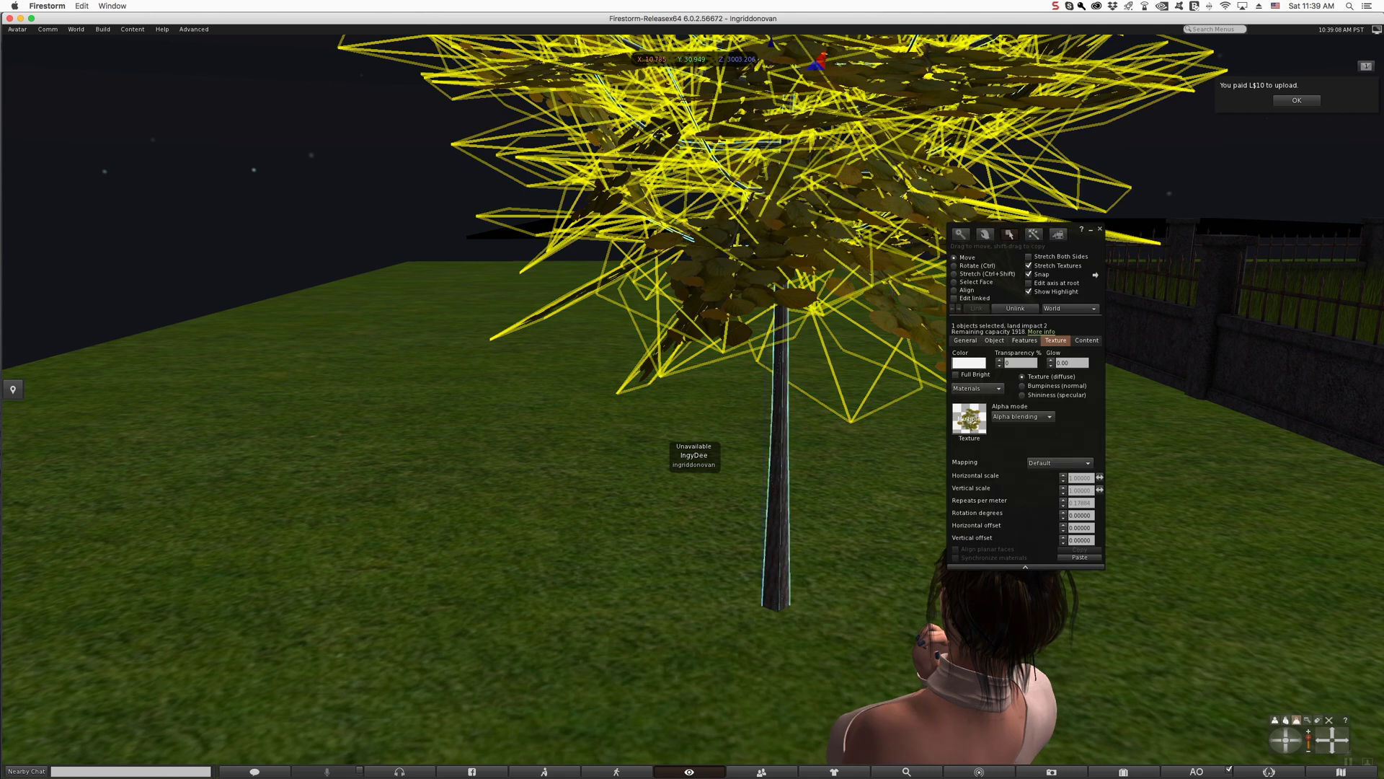
pyautogui.click(954, 282)
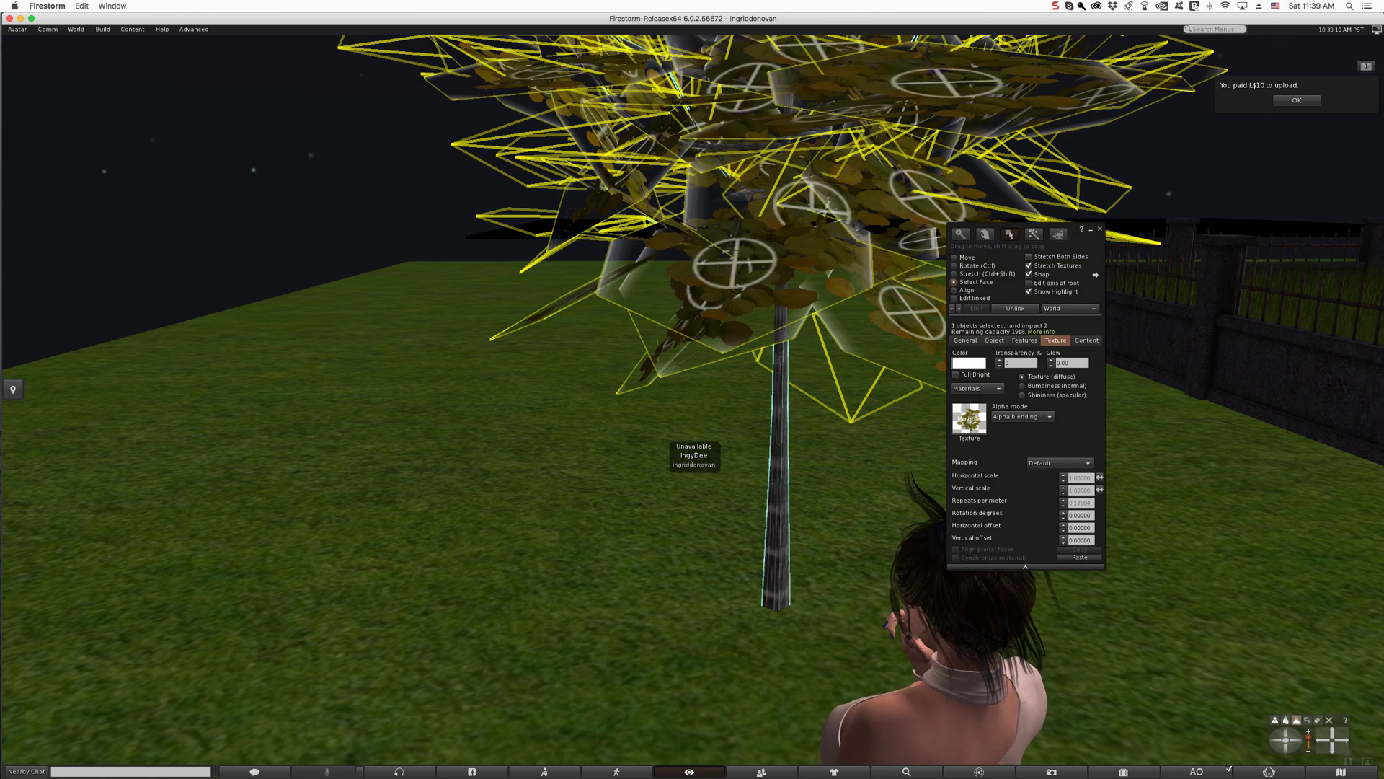
pyautogui.click(850, 241)
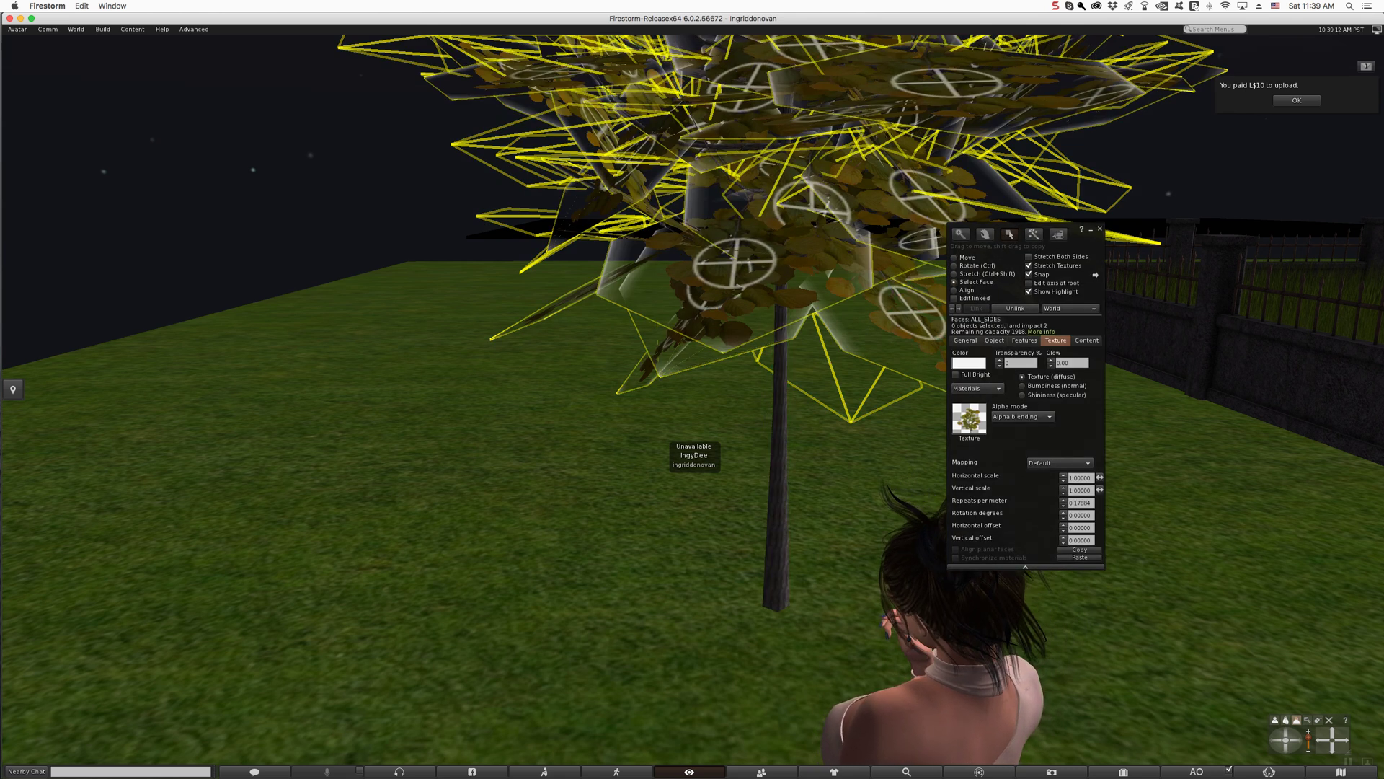
# Step: Apply the uploaded fall leafes texture from the recent inventory items to the selected leaf faces and finish editing
pyautogui.press('super+i')
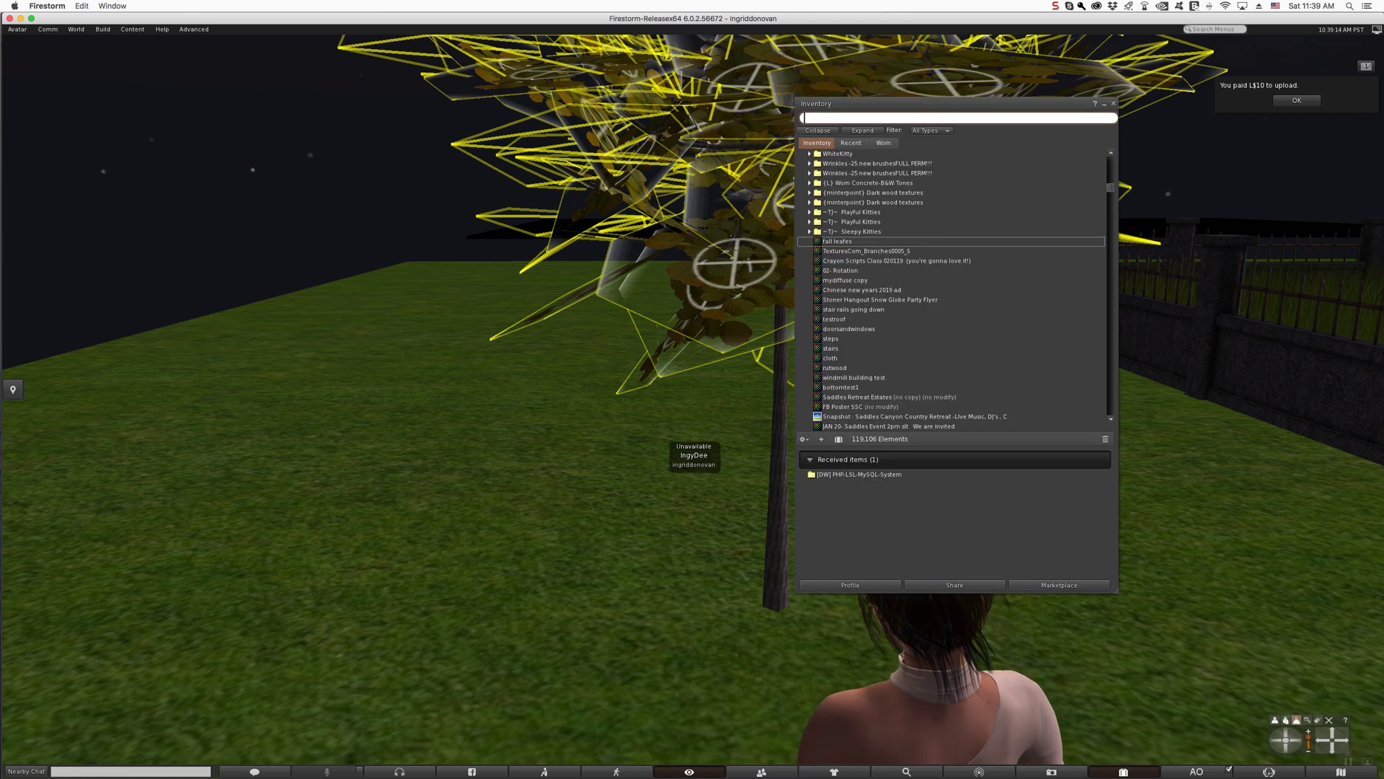
pyautogui.click(851, 143)
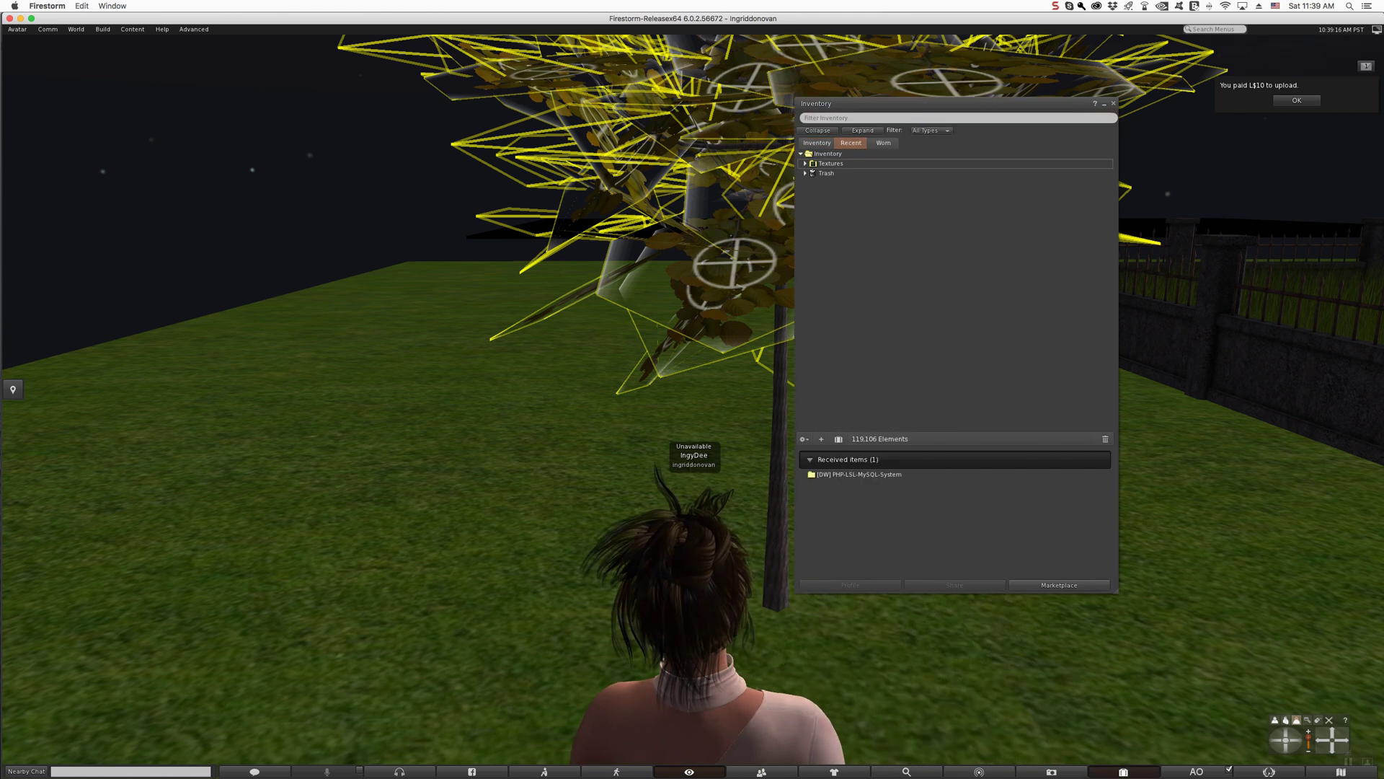
pyautogui.click(805, 164)
pyautogui.click(837, 173)
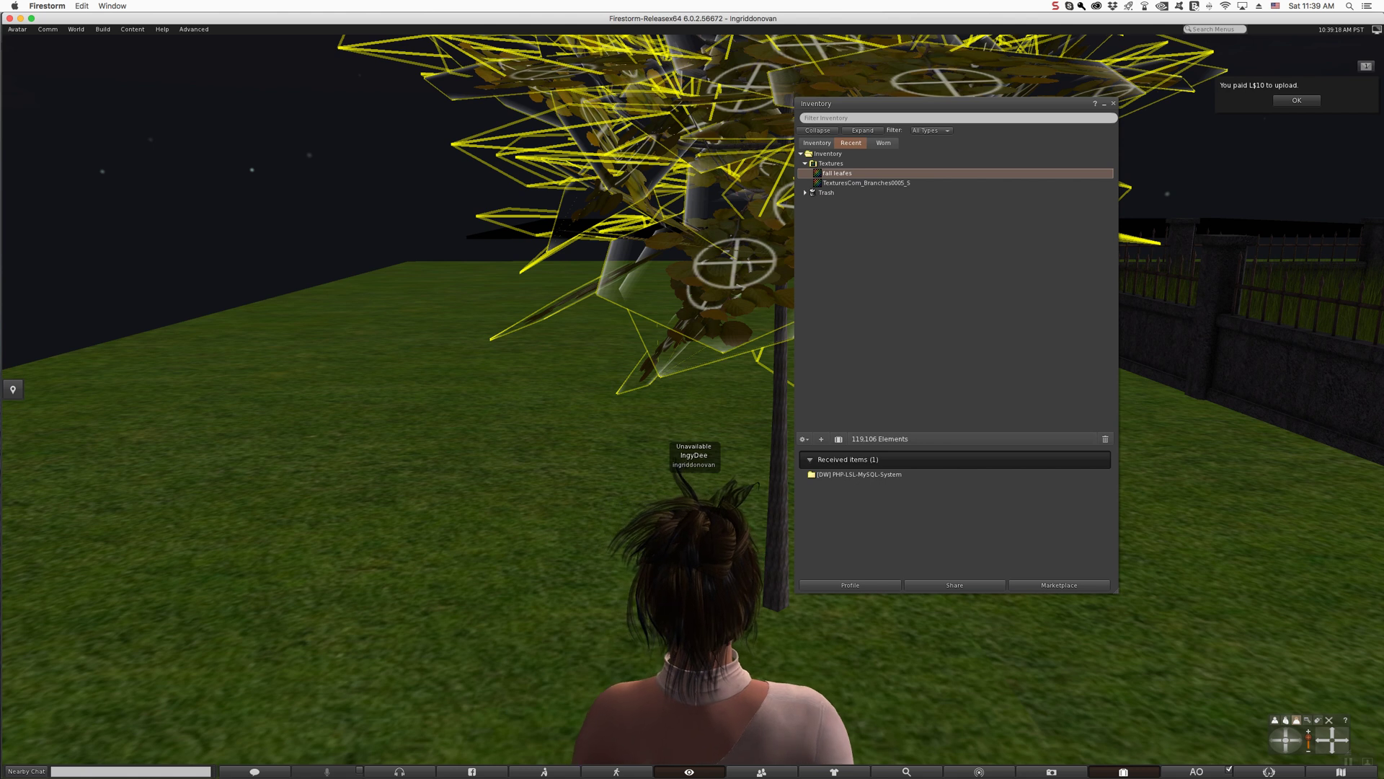
pyautogui.moveTo(901, 103); pyautogui.dragTo(362, 87)
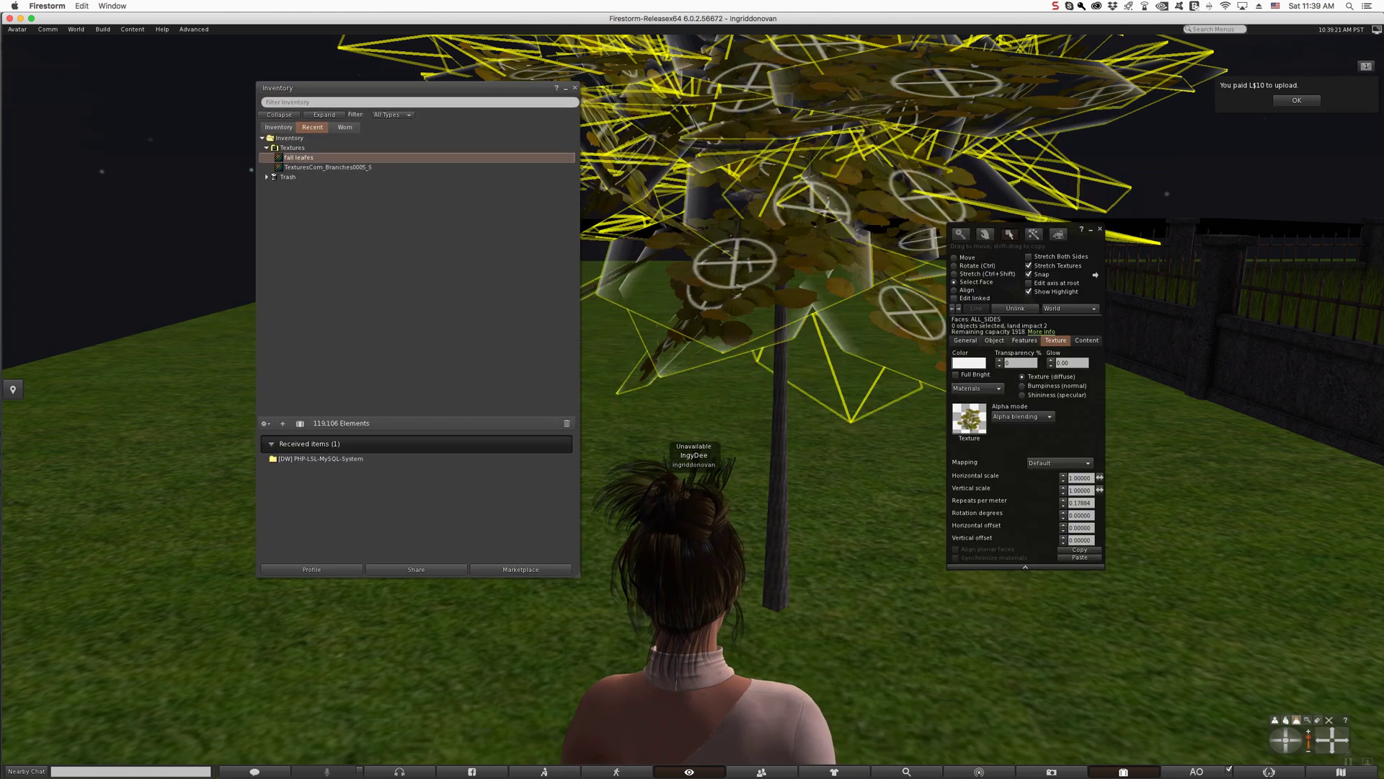
pyautogui.moveTo(299, 157); pyautogui.dragTo(969, 419)
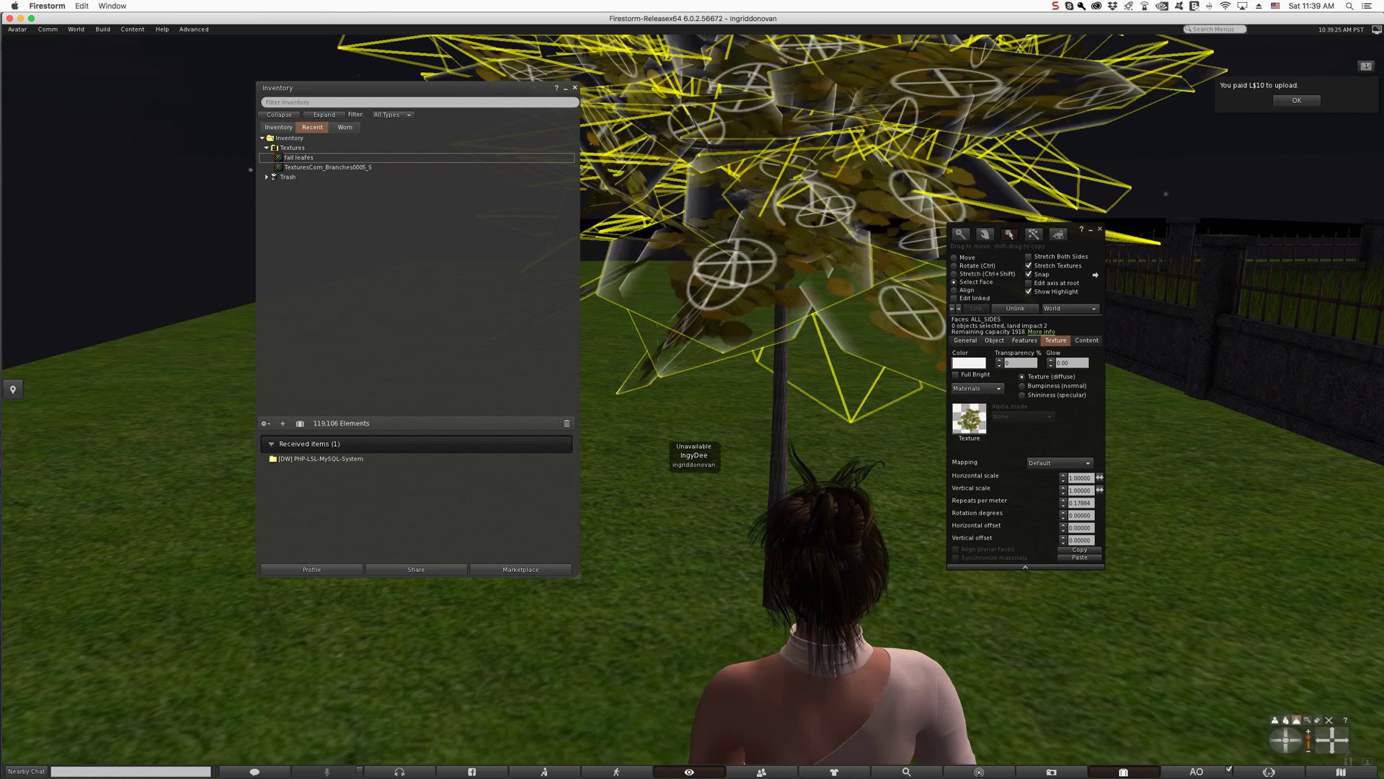
pyautogui.click(575, 87)
pyautogui.press('super+i')
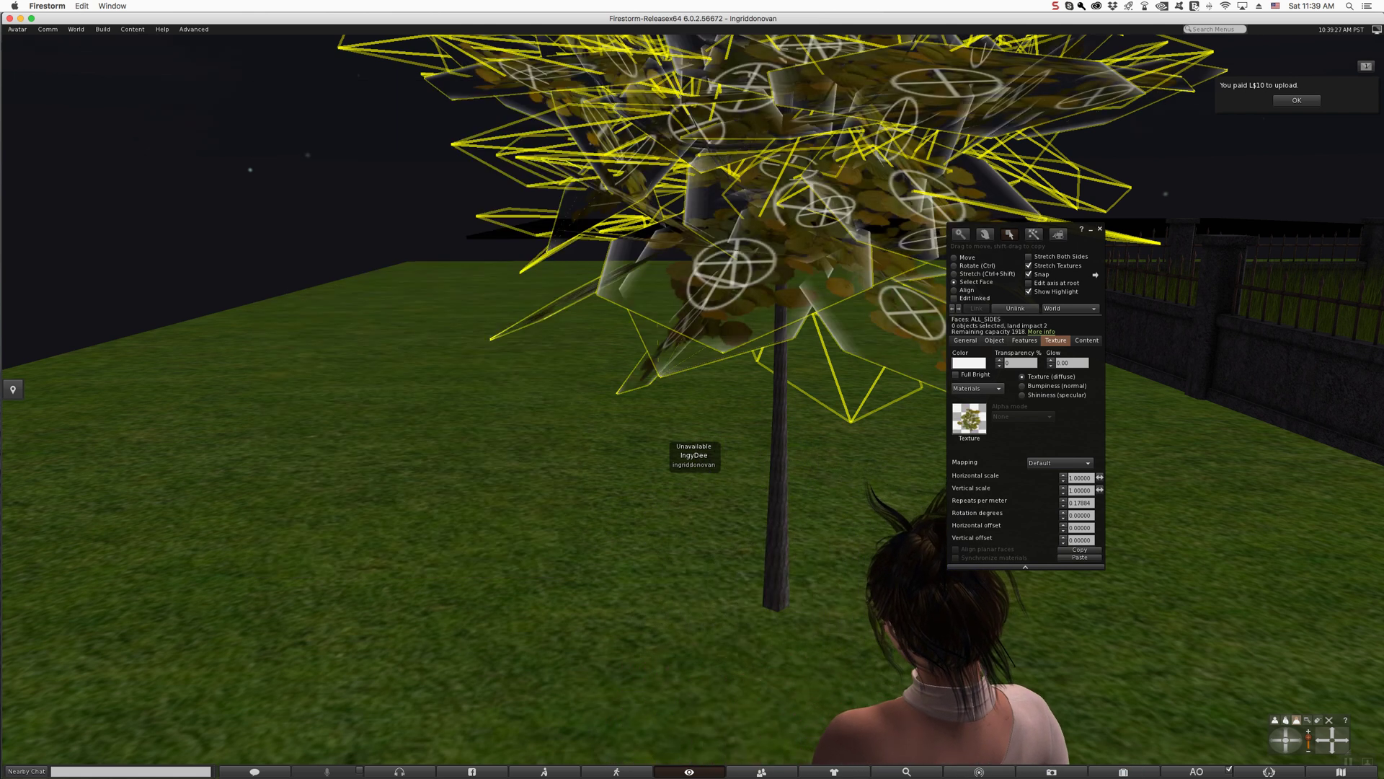
pyautogui.press('super+w')
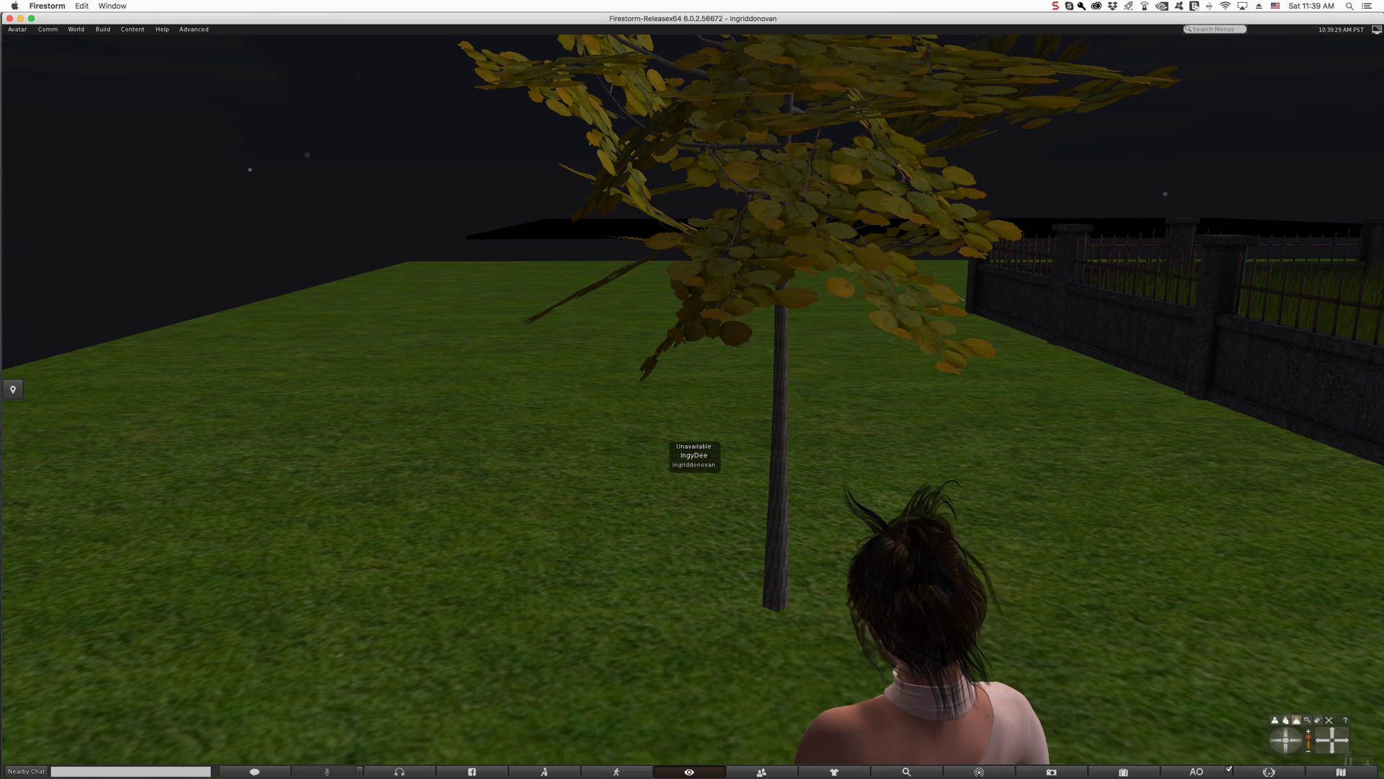